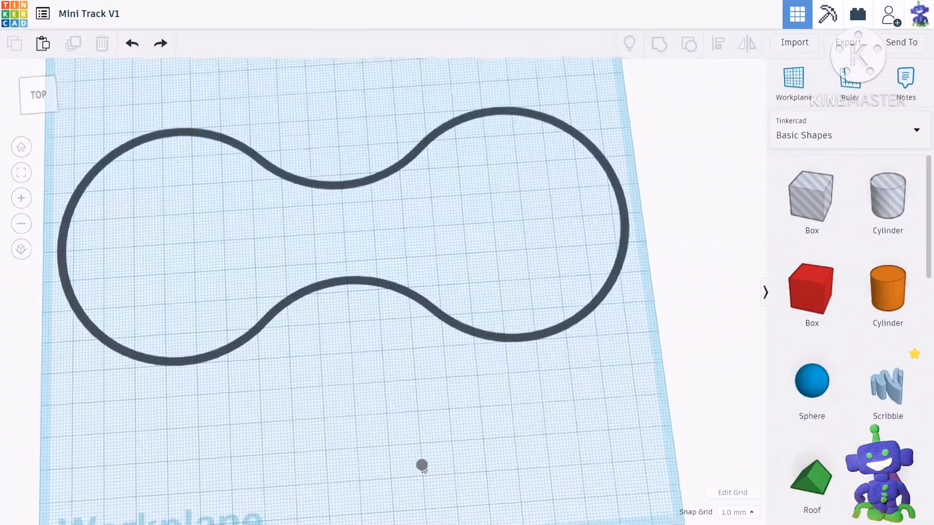
Switch the workplane to a flat orthographic view seen from the top.
click(40, 98)
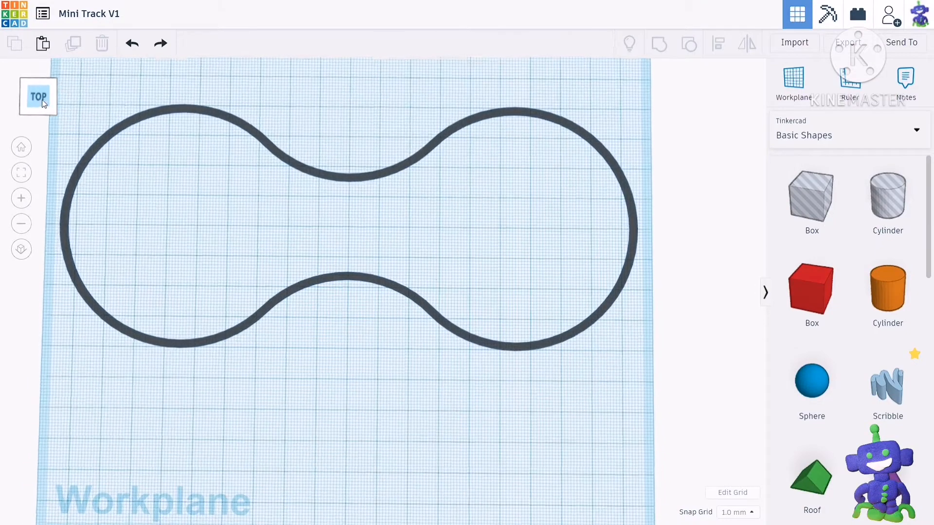
scroll(411, 260, down, 2)
middle_drag(410, 265, 408, 279)
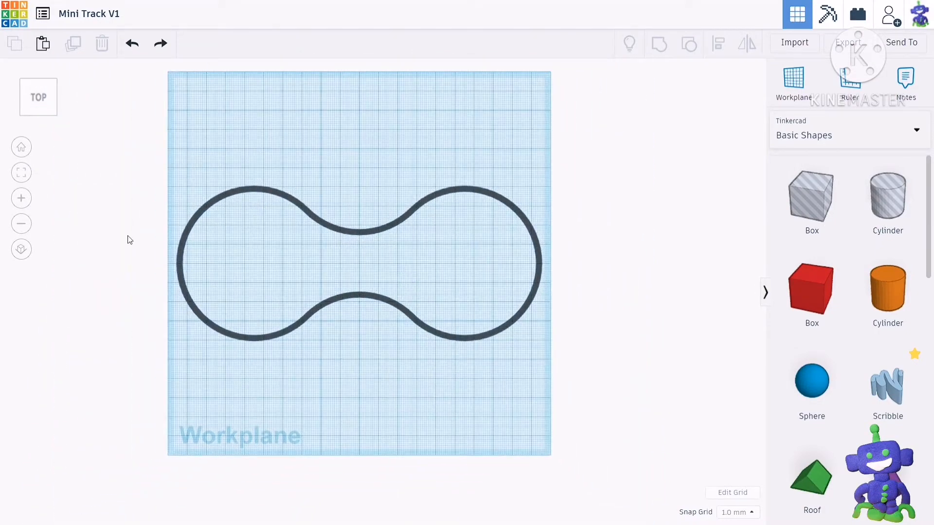
click(20, 258)
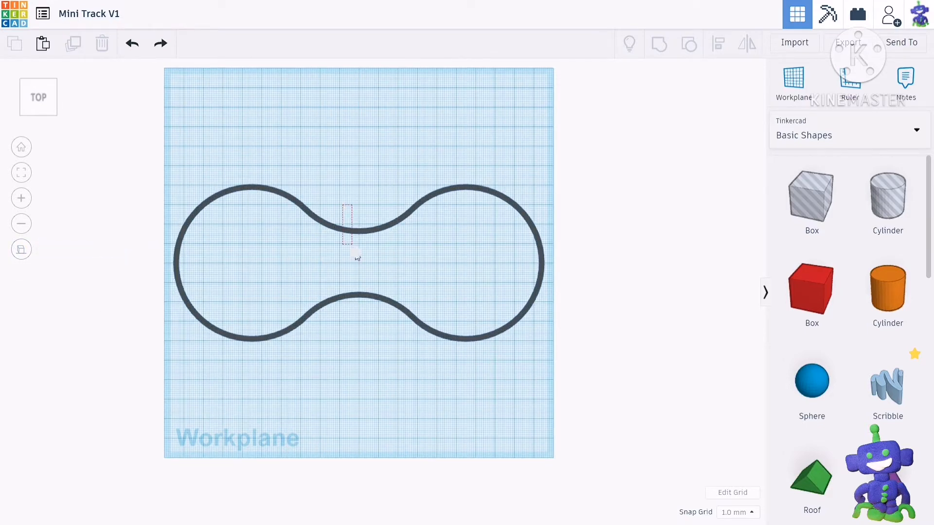
Move the existing track outline about 60 mm so it sits against the workplane's back edge.
drag(356, 257, 356, 257)
key(shift+Up)
key(shift+Up)
key(shift+Up)
key(shift+Up)
key(shift+Up)
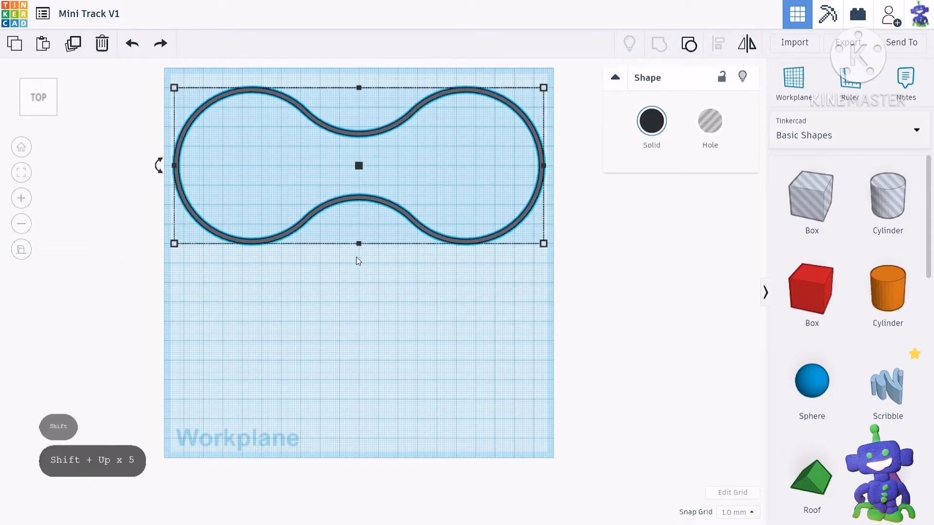
key(shift+Up)
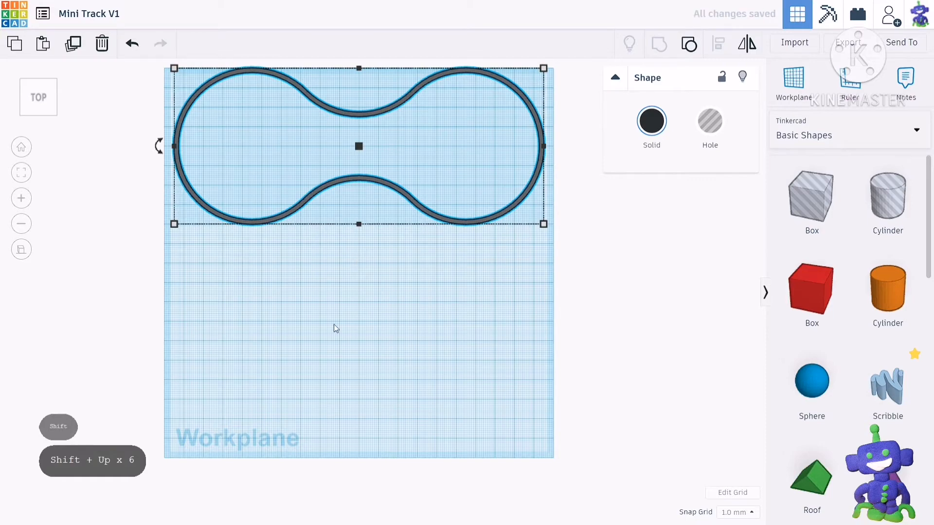
click(322, 369)
Place a solid cylinder in the front-left area of the workplane and colour it black.
middle_drag(325, 387, 419, 393)
scroll(325, 420, up, 5)
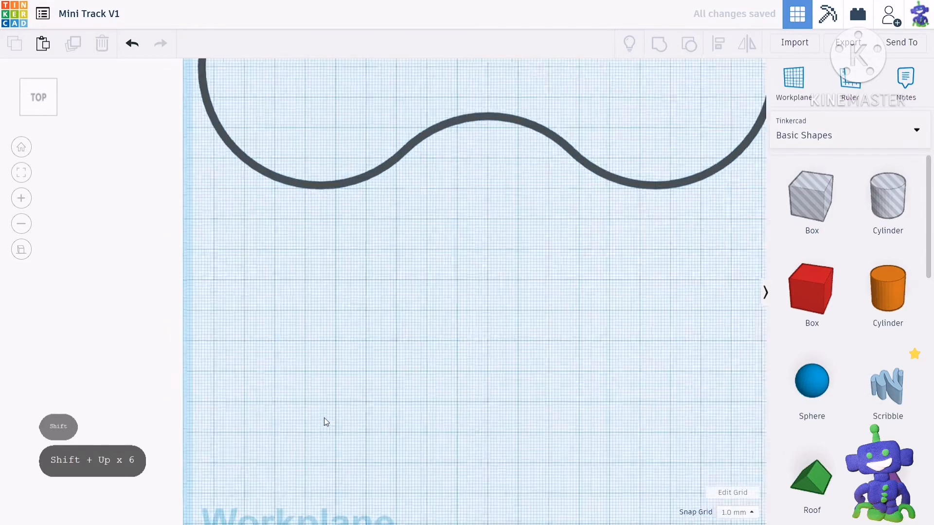
middle_drag(355, 357, 380, 272)
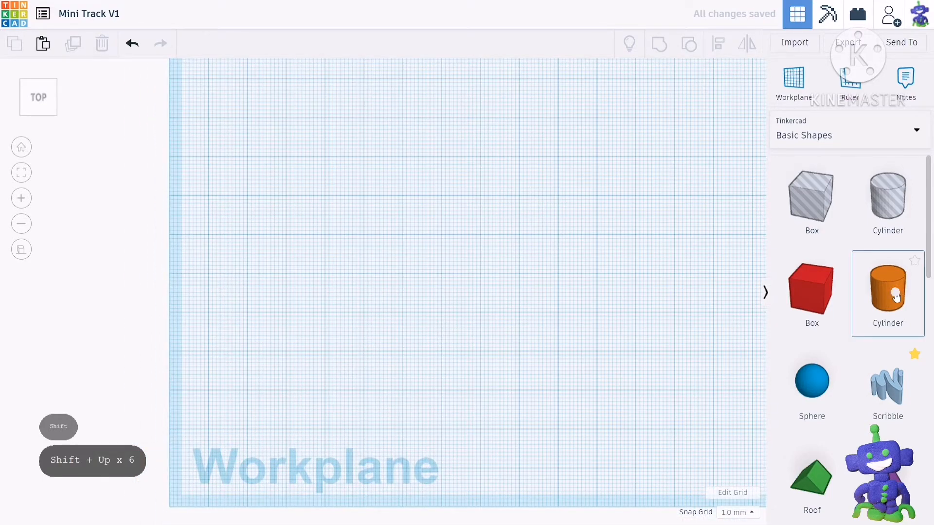
drag(887, 292, 249, 394)
click(655, 142)
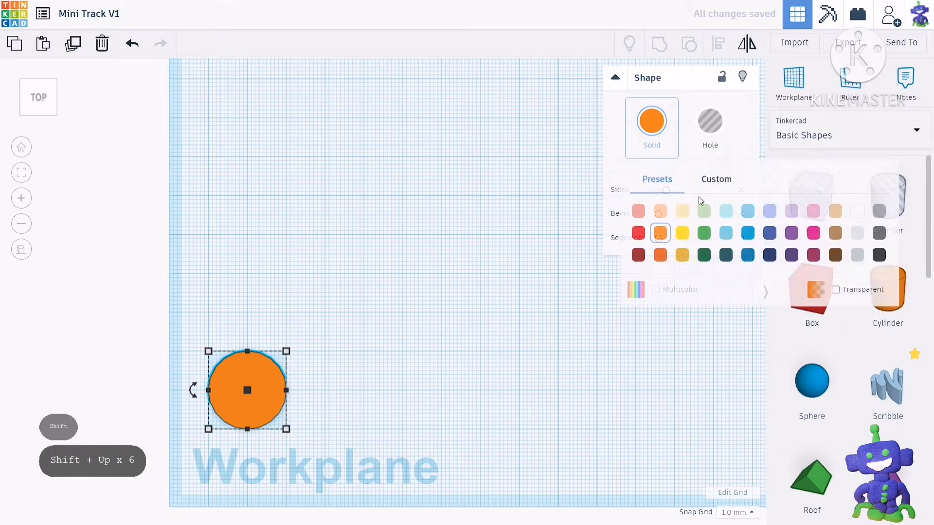
click(879, 255)
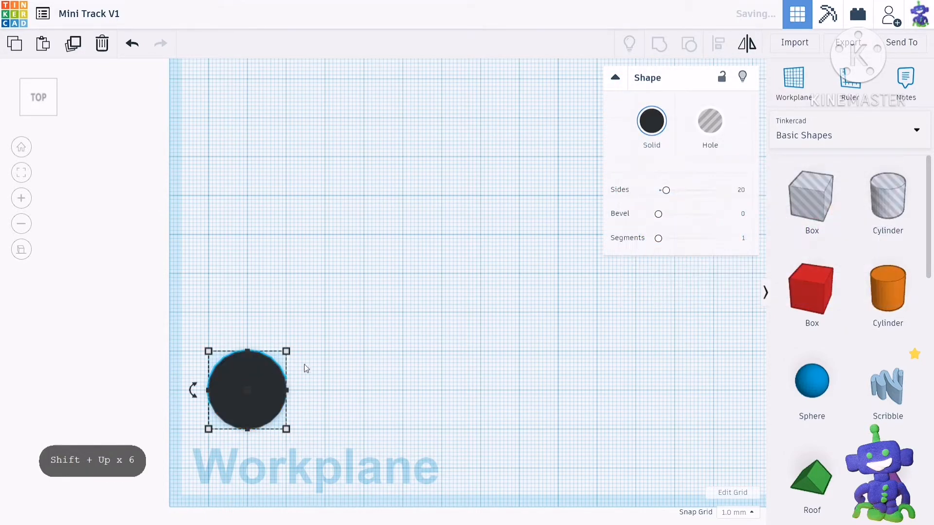
Set the black cylinder's length and width to 80 mm each.
mouse_move(286, 351)
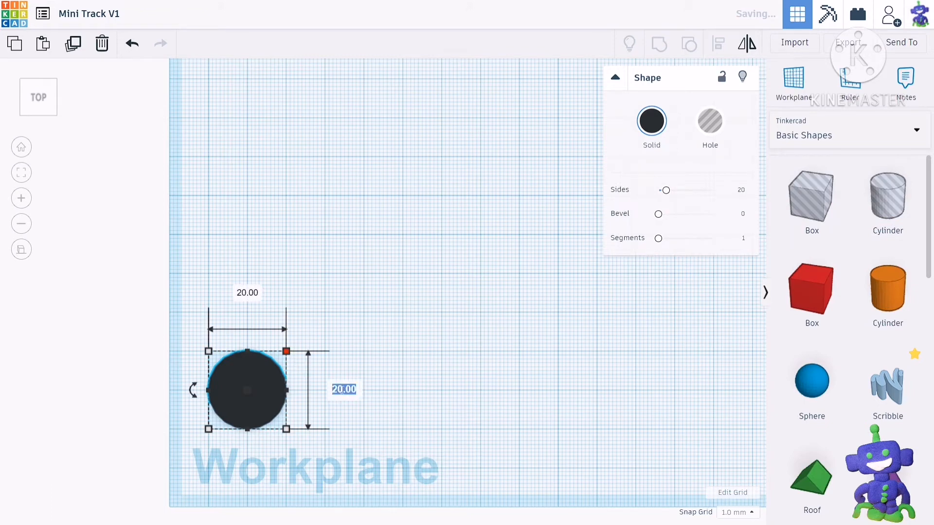
text(80)
key(Tab)
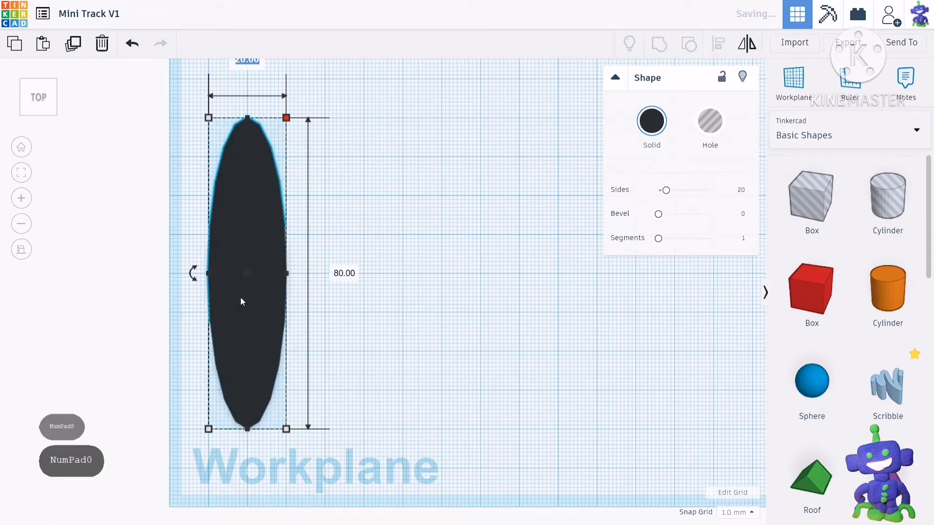
text(80)
key(Return)
scroll(492, 378, down, 2)
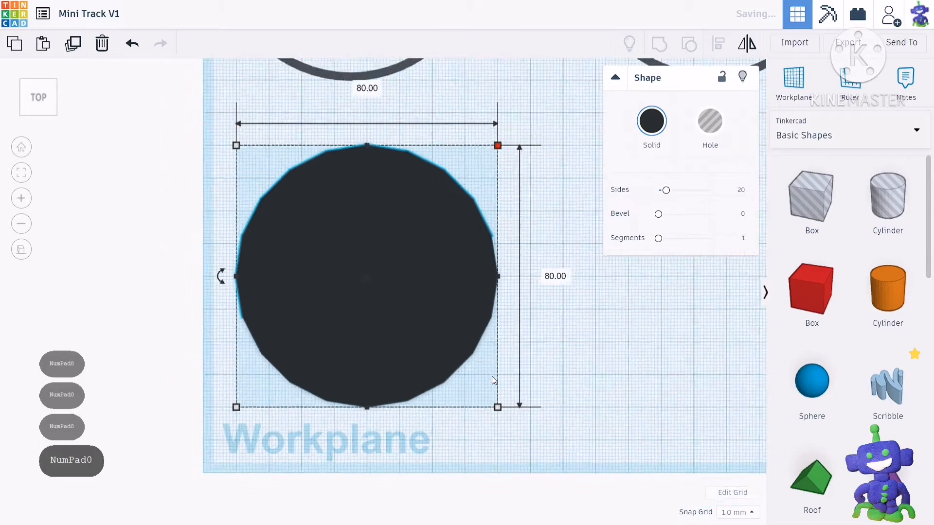
Increase the black cylinder's number of sides to 64.
middle_drag(478, 378, 428, 402)
scroll(409, 349, up, 3)
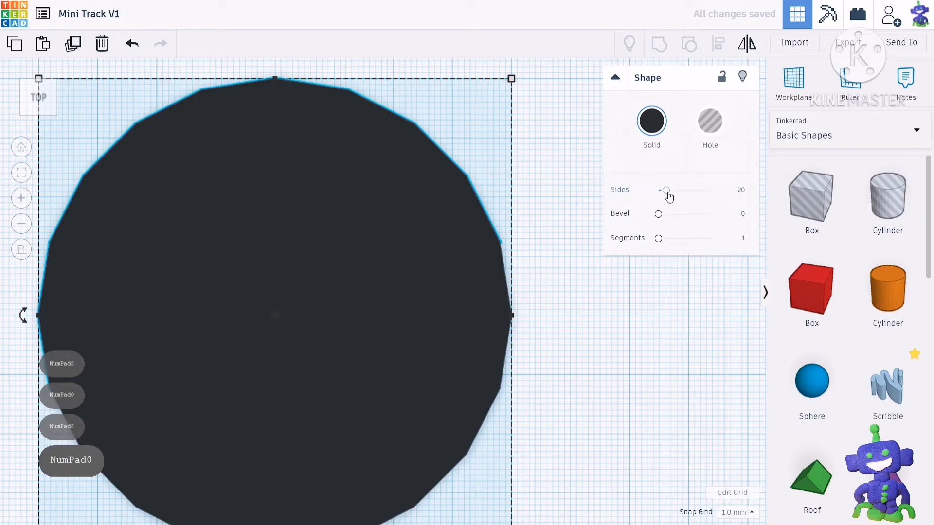
drag(669, 195, 725, 197)
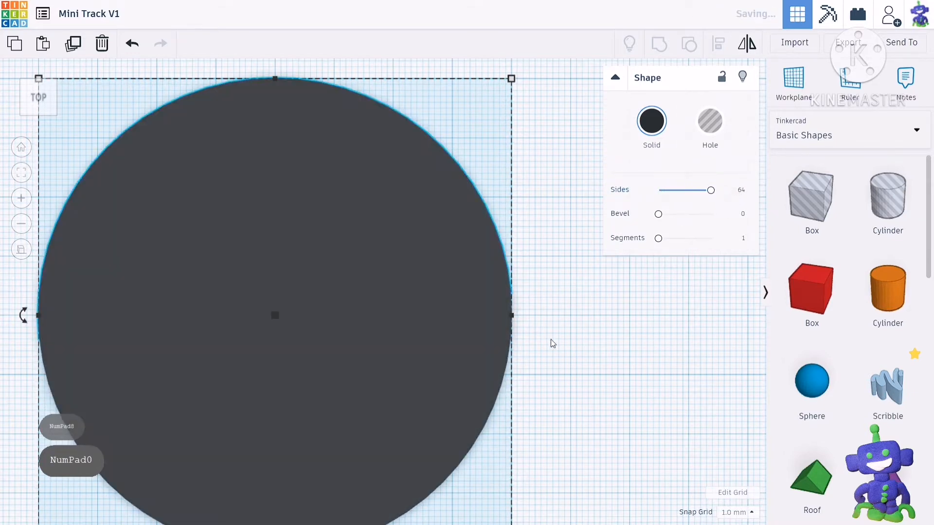
click(553, 343)
Place a cylinder hole over the front-left edge of the black disc.
right_drag(347, 409, 292, 355)
scroll(268, 332, down, 2)
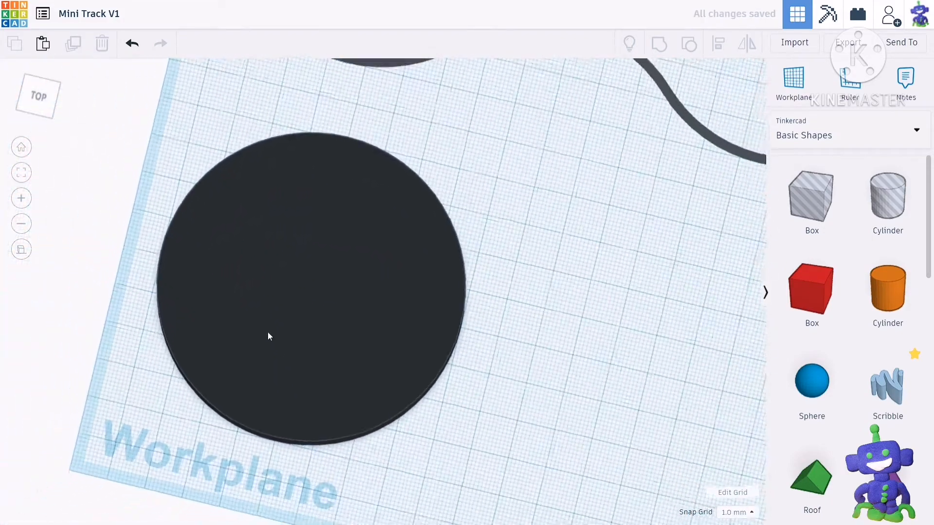
scroll(268, 332, down, 2)
middle_drag(206, 374, 302, 369)
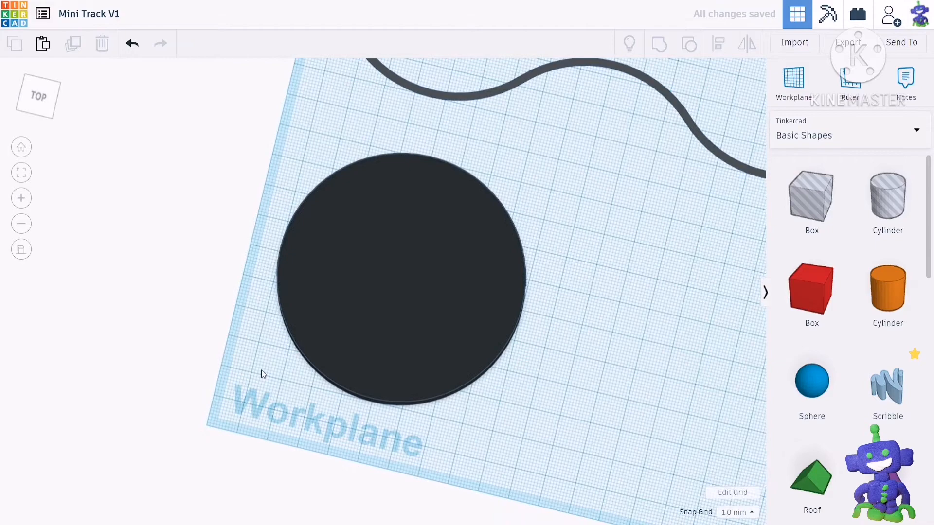
click(28, 99)
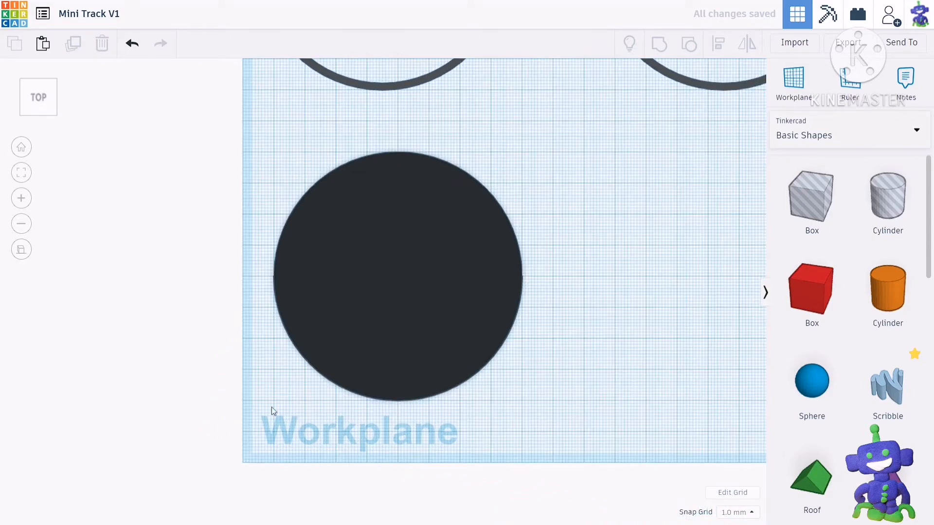
middle_drag(291, 410, 337, 318)
scroll(284, 357, up, 3)
scroll(281, 364, down, 1)
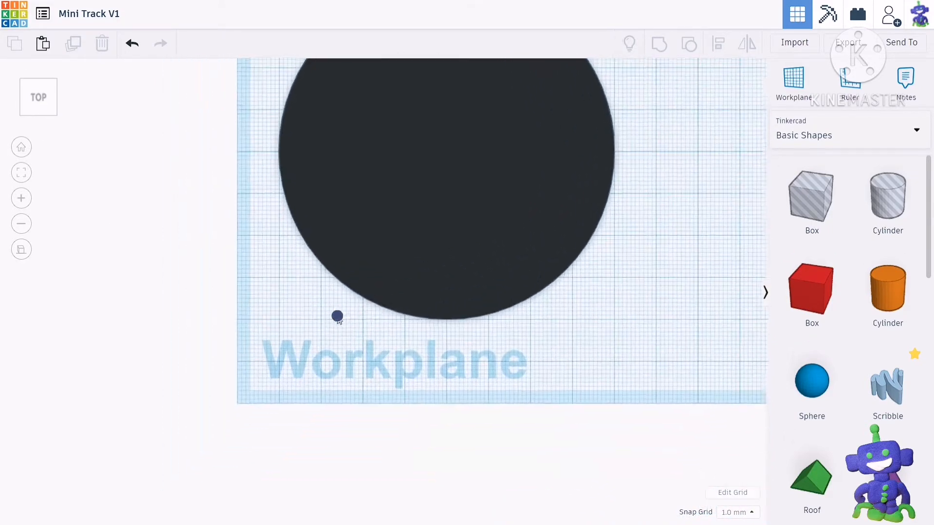
scroll(333, 328, up, 3)
drag(892, 225, 301, 267)
scroll(264, 296, up, 2)
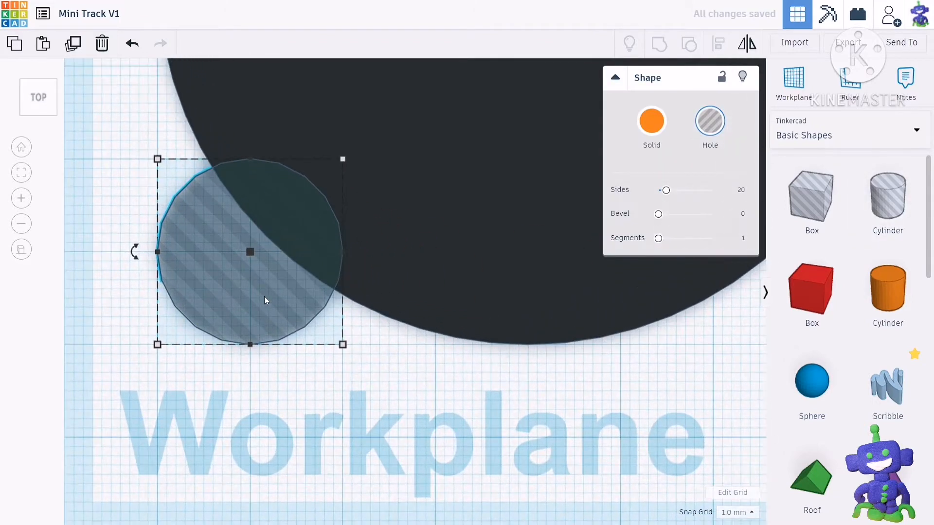
Shift the cylinder hole 2 mm to the right and 2 mm toward the back of the workplane.
scroll(264, 296, up, 1)
key(Right)
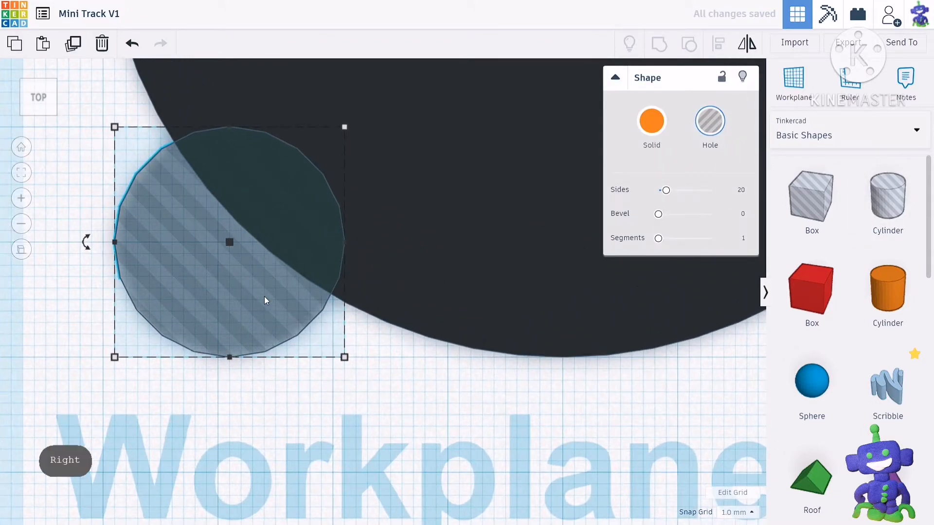
key(Right)
key(Up)
key(Up)
Set the cylinder hole's width and length to 76 mm each.
scroll(264, 296, down, 2)
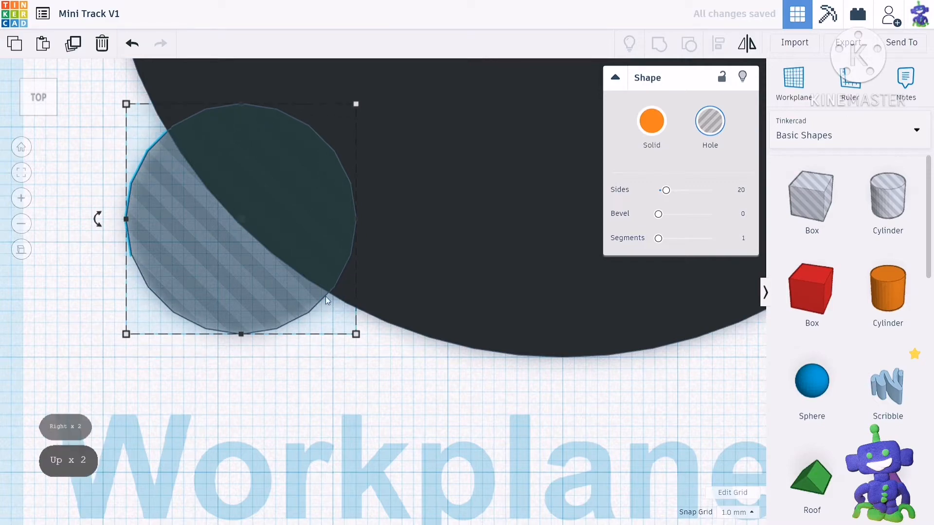
scroll(265, 362, down, 2)
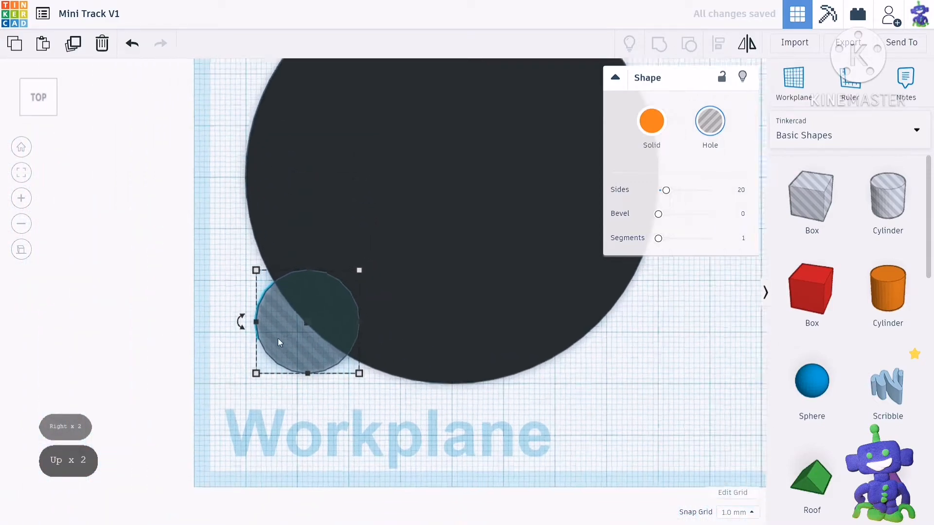
mouse_move(363, 274)
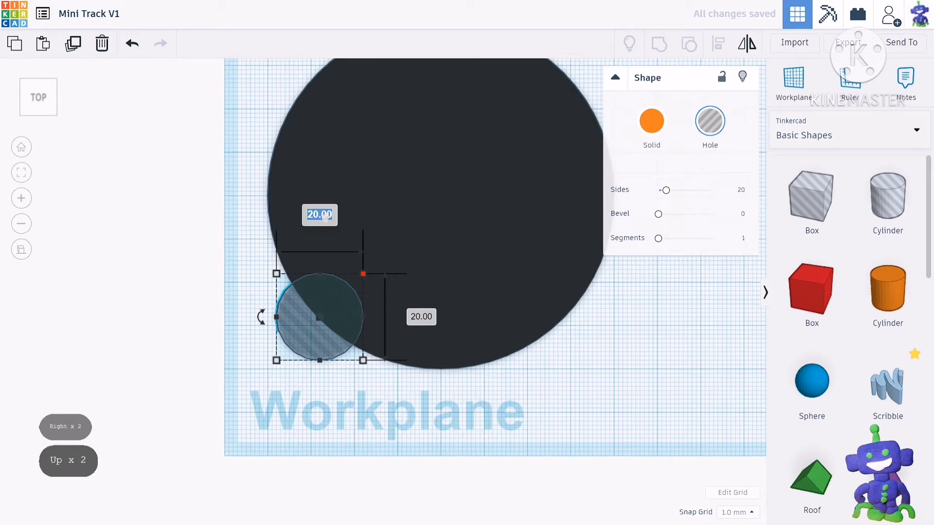
text(76)
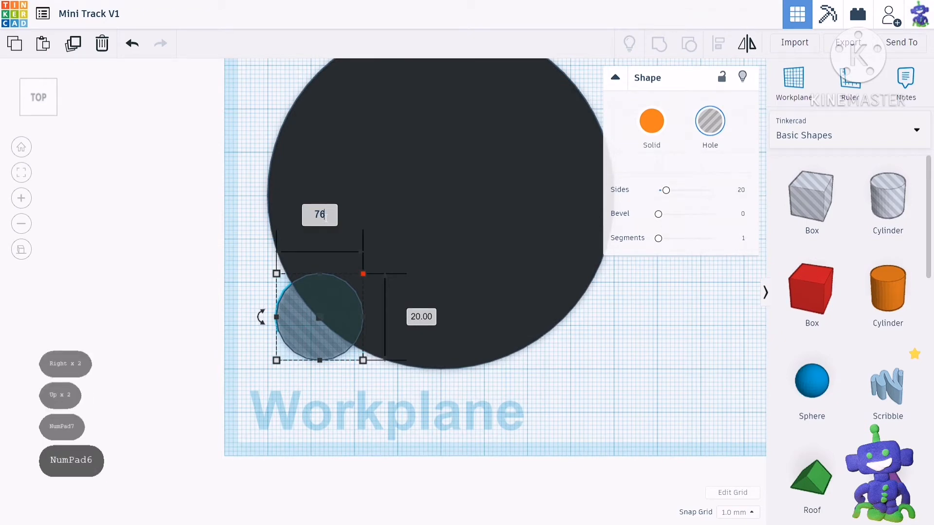
click(422, 317)
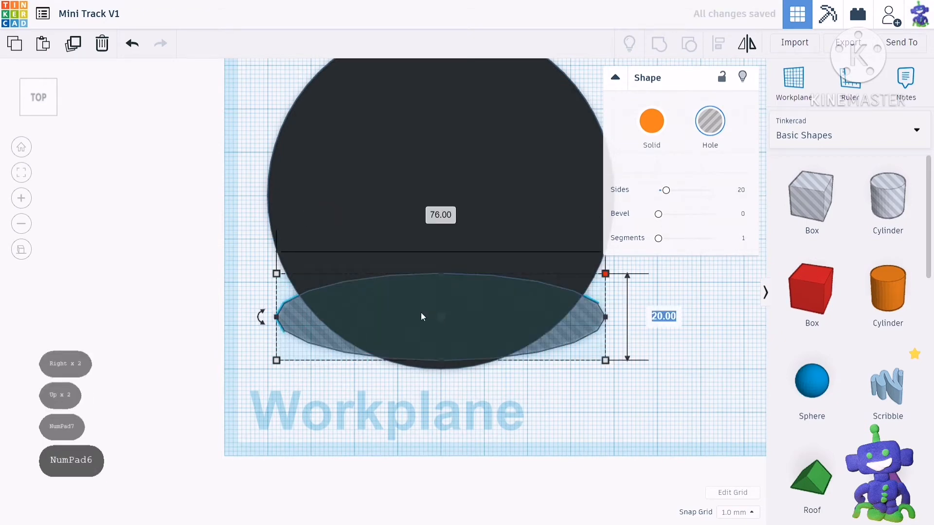
text(76)
key(Return)
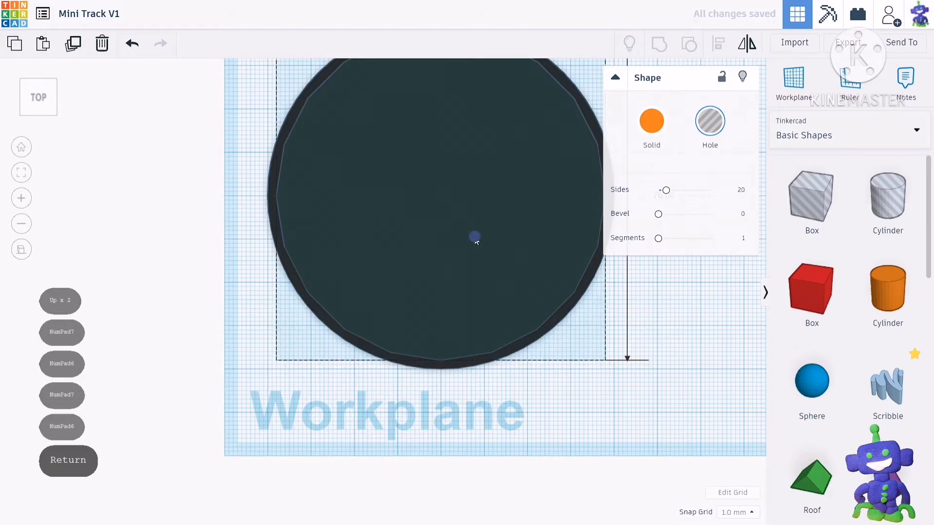
Increase the cylinder hole's number of sides to 64.
middle_drag(475, 237, 332, 375)
scroll(523, 341, up, 5)
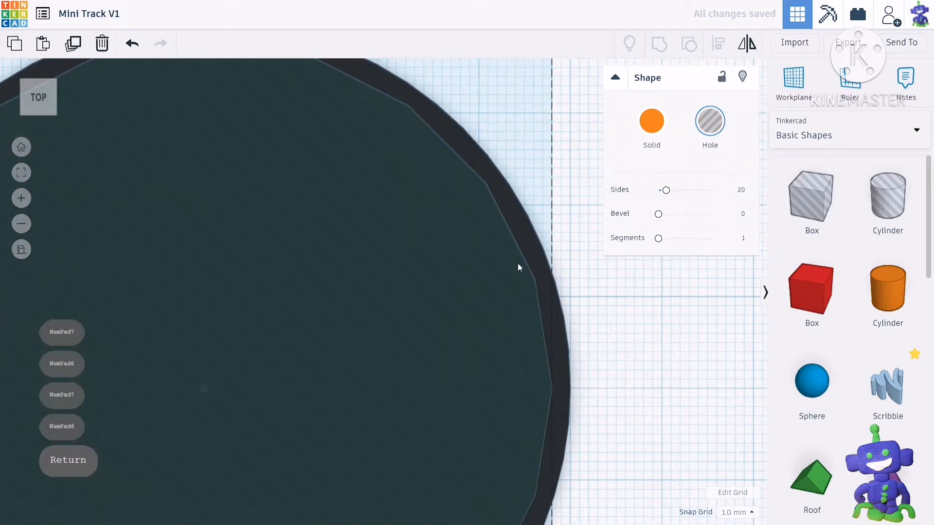
drag(667, 192, 711, 190)
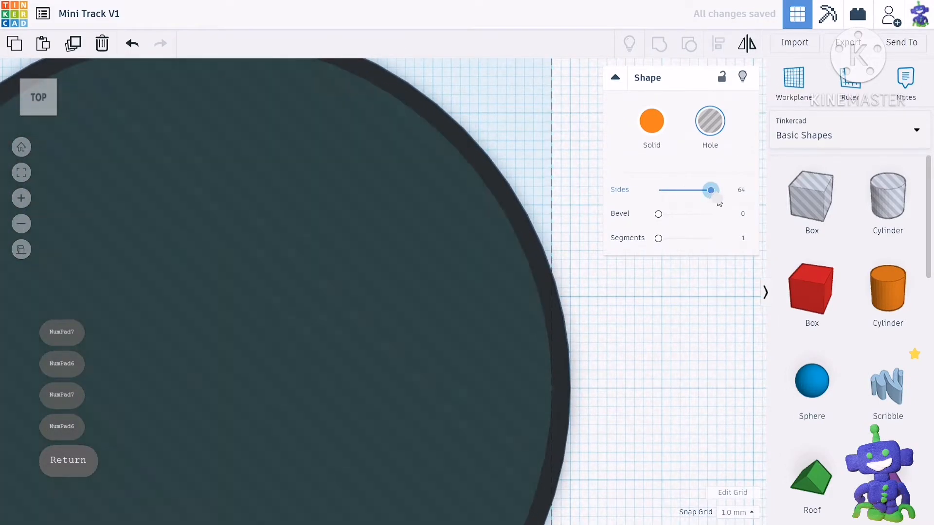
Select both the black disc and the cylinder hole and set their height to 0.01 mm.
scroll(566, 322, down, 5)
drag(563, 323, 452, 374)
right_drag(465, 414, 374, 321)
mouse_move(295, 245)
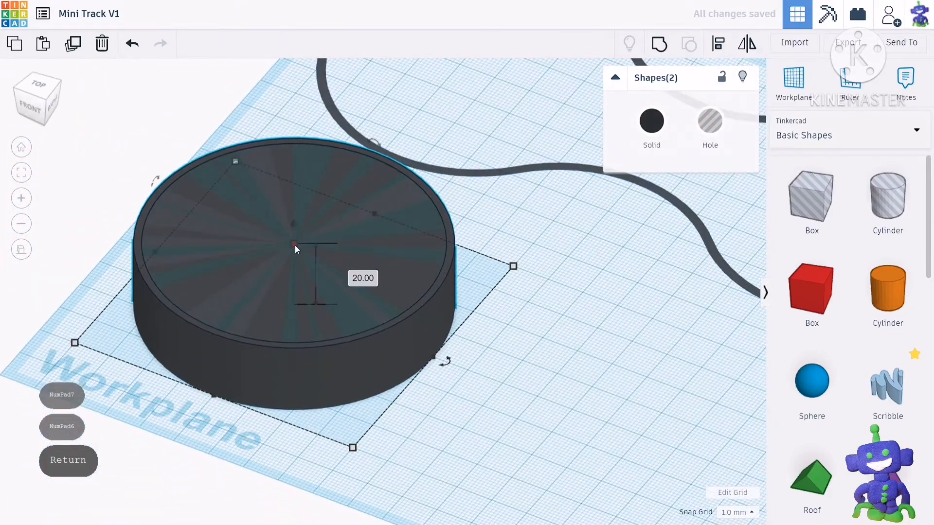
click(350, 274)
text(0.01)
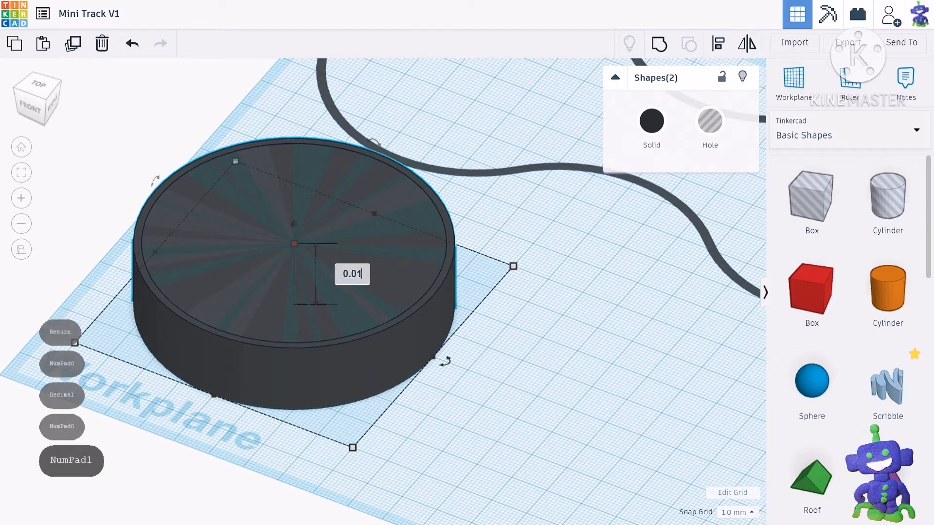
key(Return)
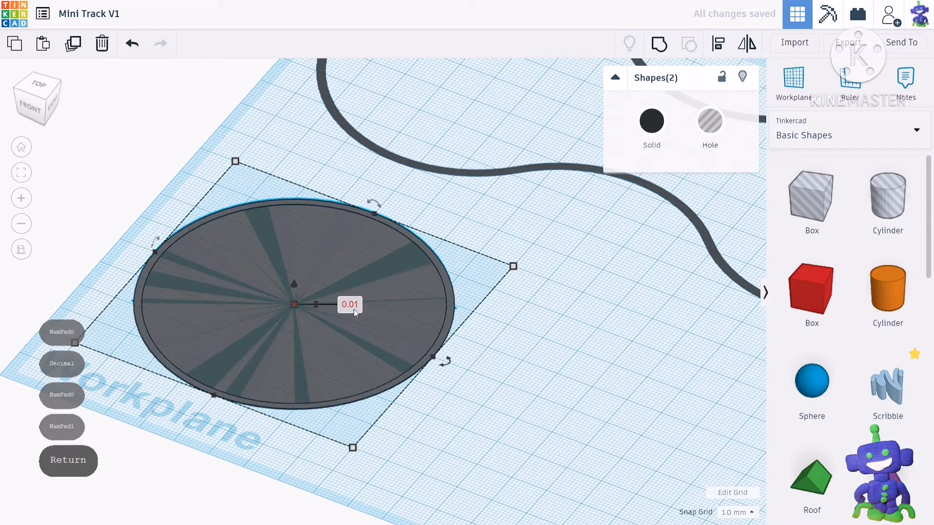
Group the disc with the cylinder hole to cut it into a thin ring.
click(37, 87)
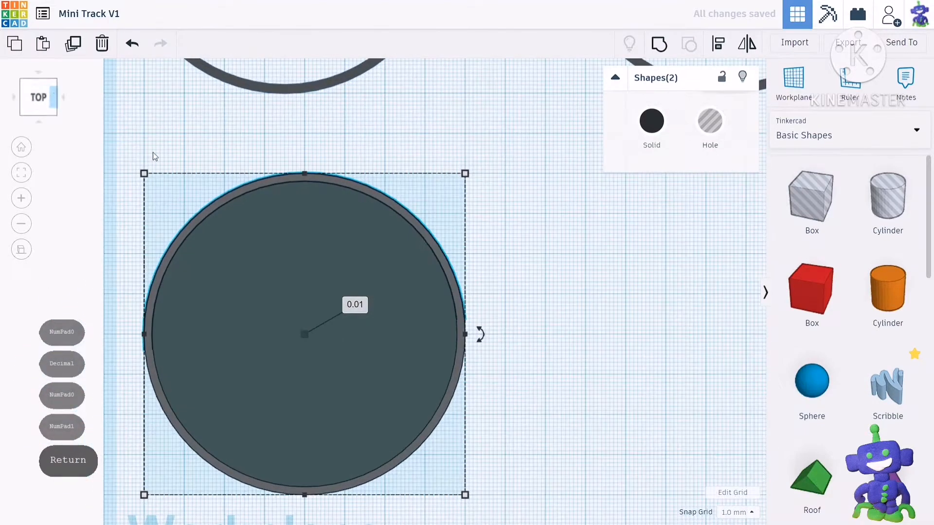
click(658, 47)
scroll(464, 241, down, 1)
Place a box hole over the front-right part of the ring.
scroll(464, 241, down, 1)
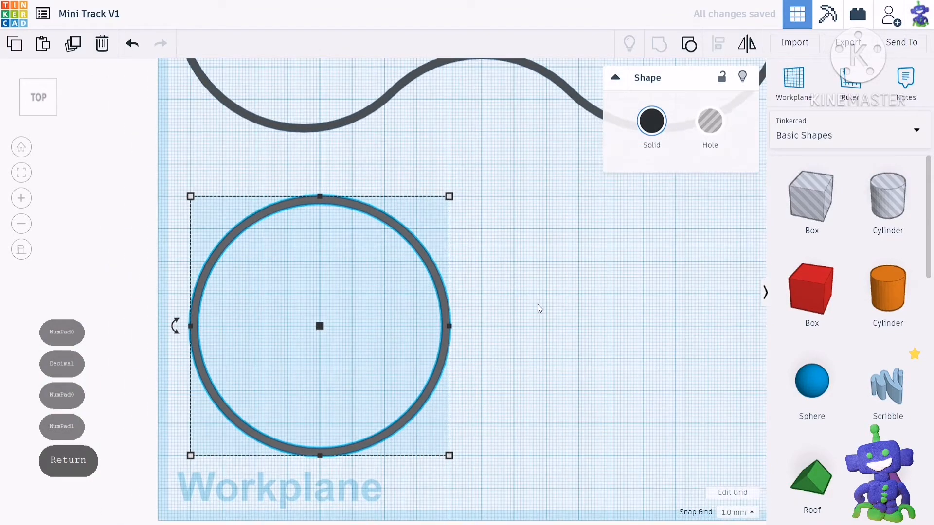
scroll(521, 301, up, 3)
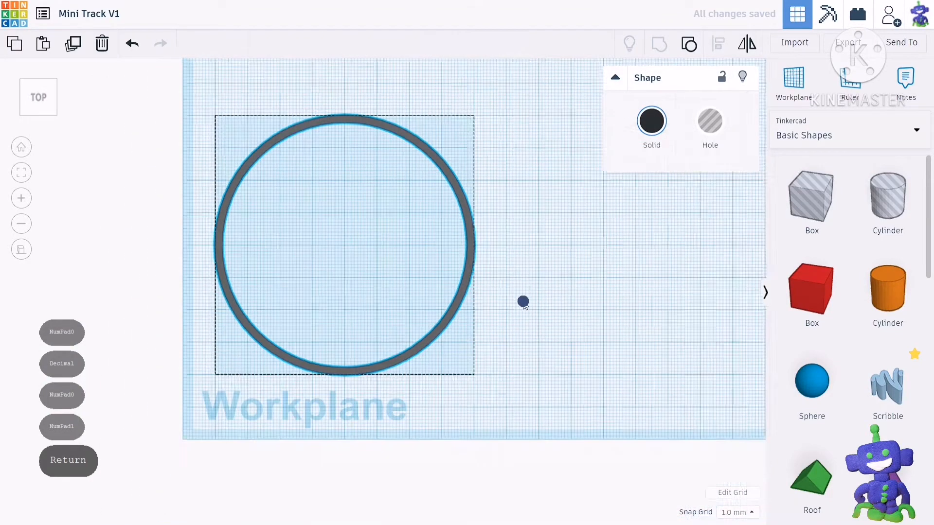
drag(828, 213, 489, 322)
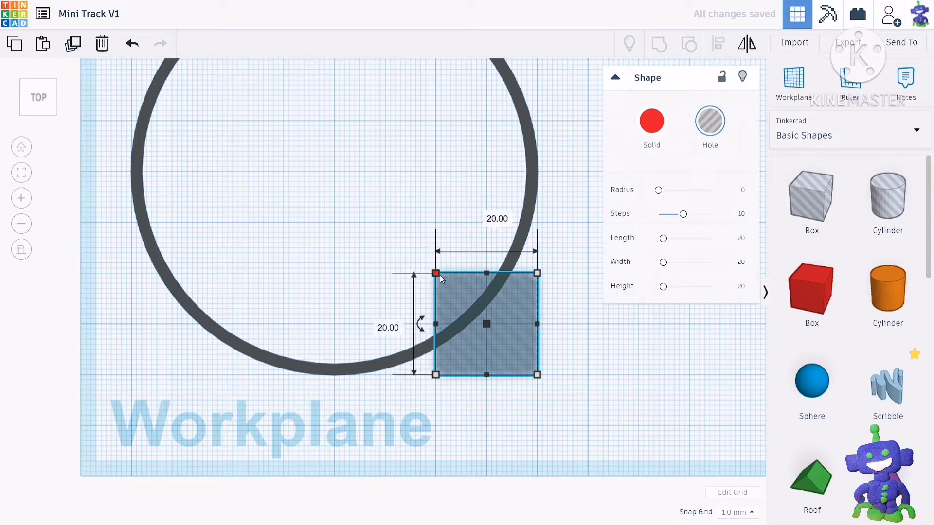
Set the box hole's length and width to 40 mm so it covers the ring's front-right quarter.
text(40)
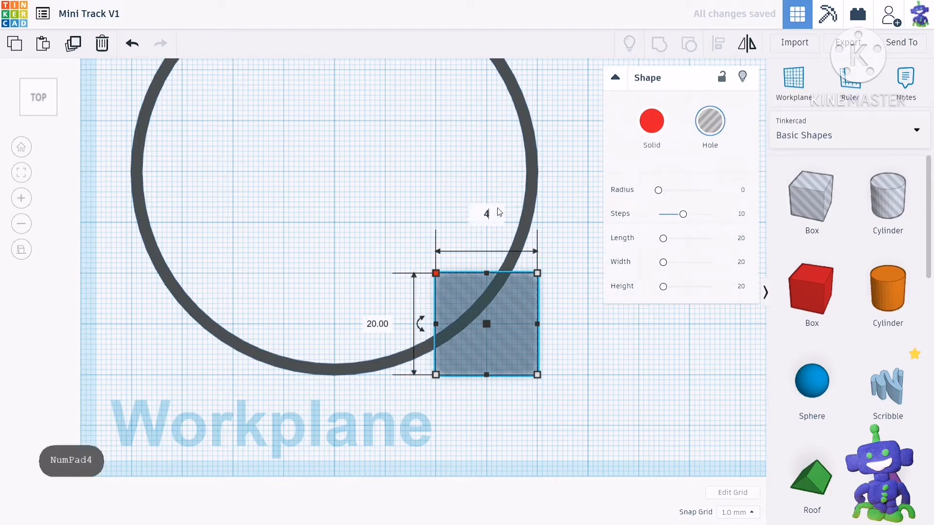
key(Return)
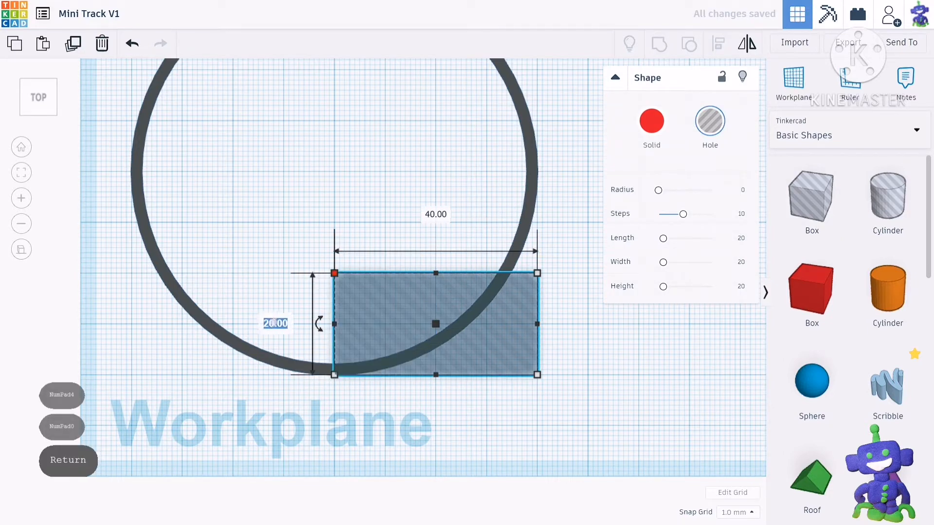
text(40)
key(Return)
scroll(274, 322, down, 3)
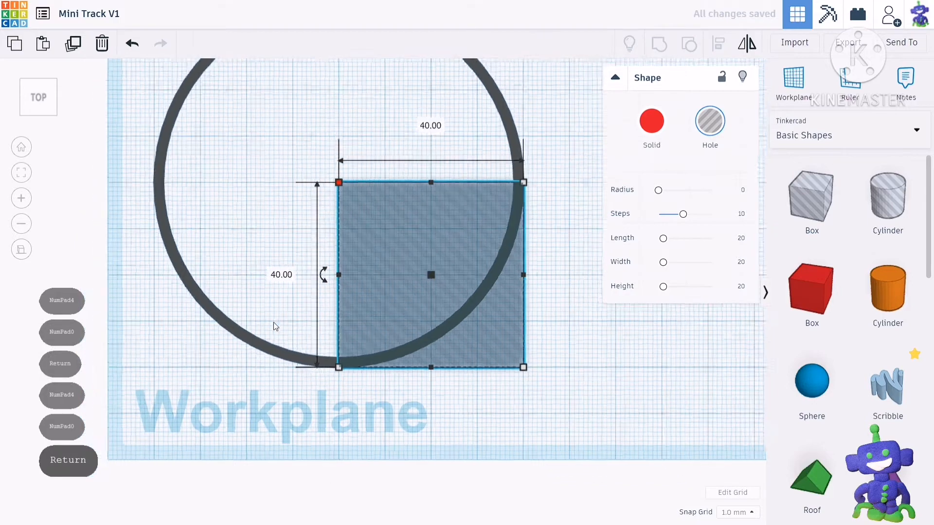
Duplicate the ring together with its box hole and move the copy 90 mm to the right.
drag(491, 201, 375, 265)
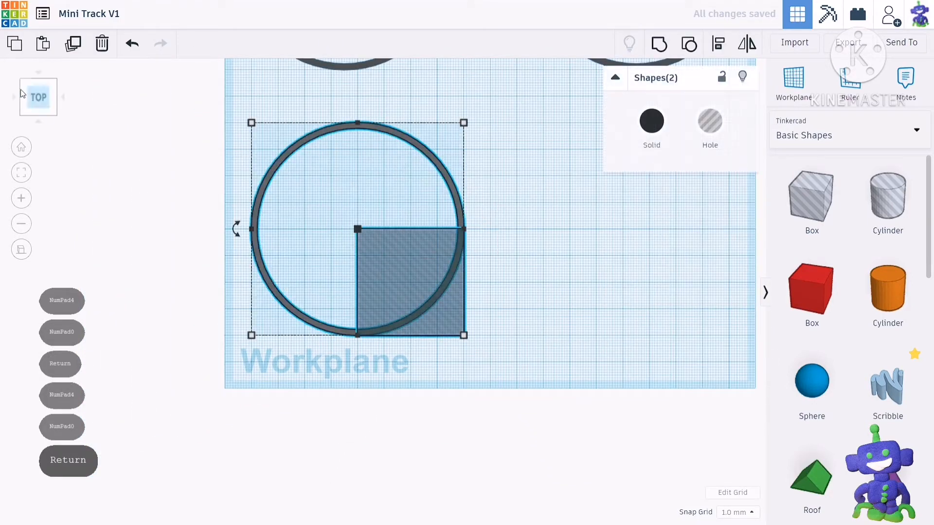
click(76, 48)
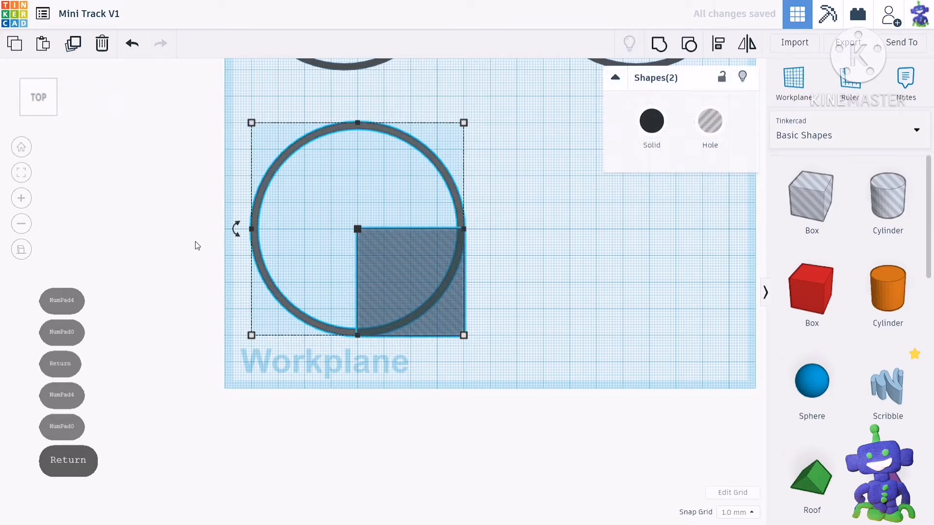
key(shift+Right)
key(shift+Right)
key(shift+Right)
key(shift+Right)
key(shift+Right)
key(shift+Right)
key(shift+Right)
key(shift+Right)
key(shift+Right)
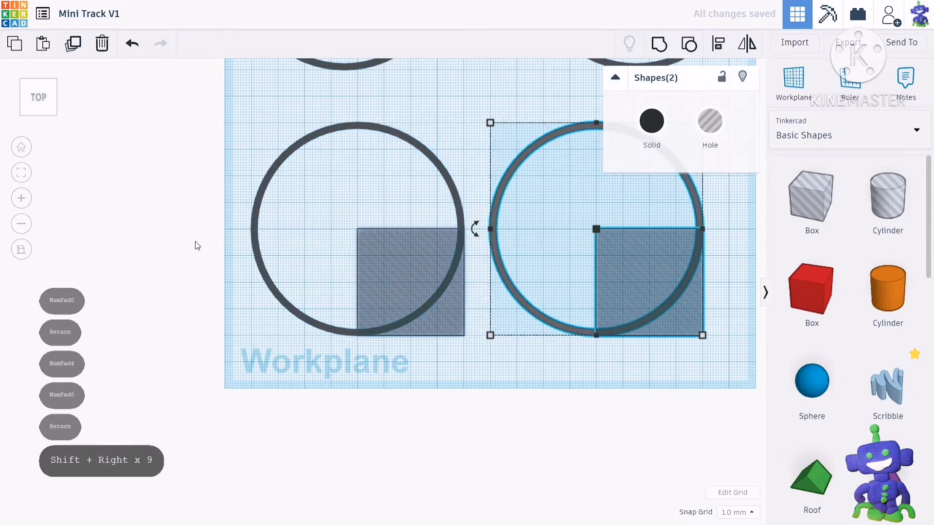
Duplicate the right ring's box hole and move the copy 40 mm left over the ring's front-left quarter.
middle_drag(653, 287, 521, 319)
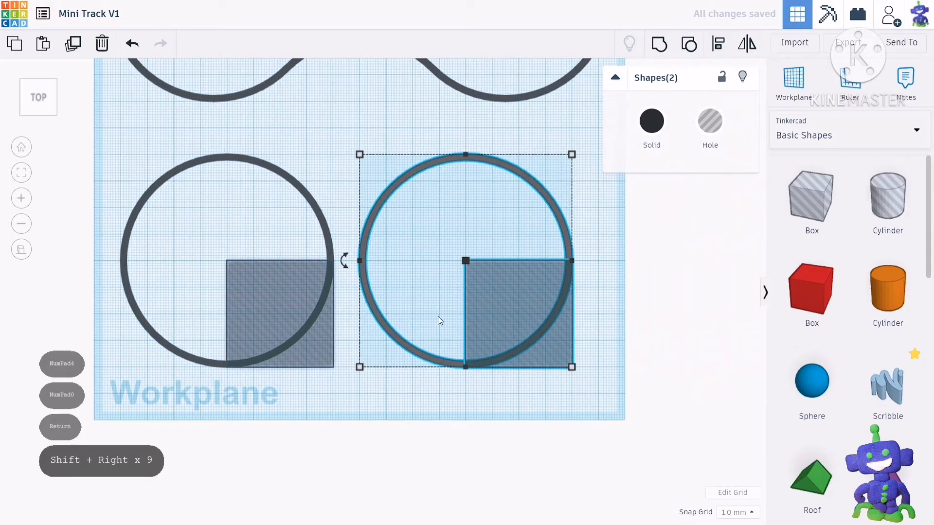
click(497, 427)
click(500, 316)
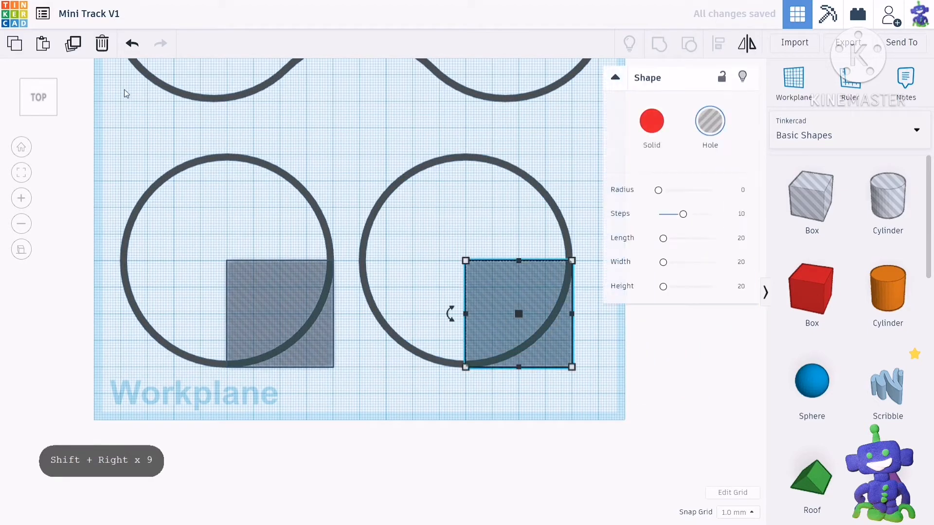
click(72, 45)
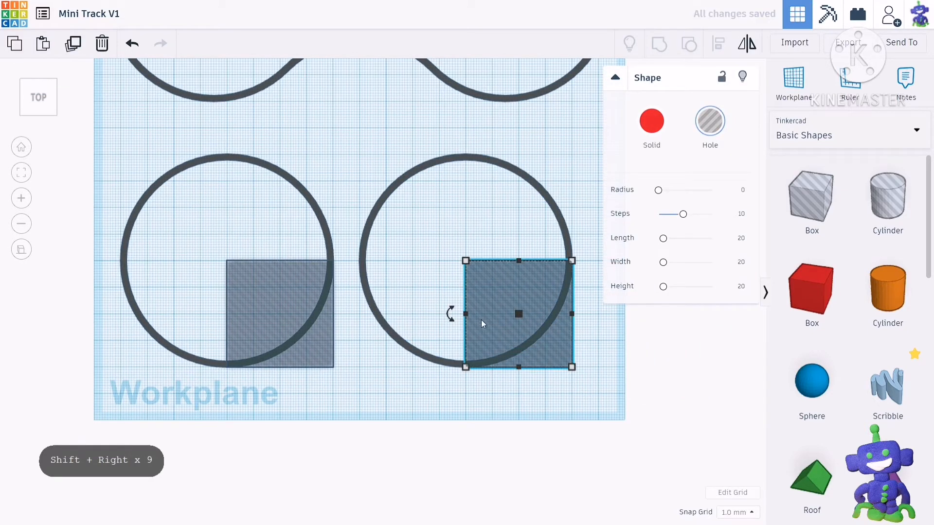
key(shift+Left)
key(shift+Left)
key(shift+Left)
key(shift+Left)
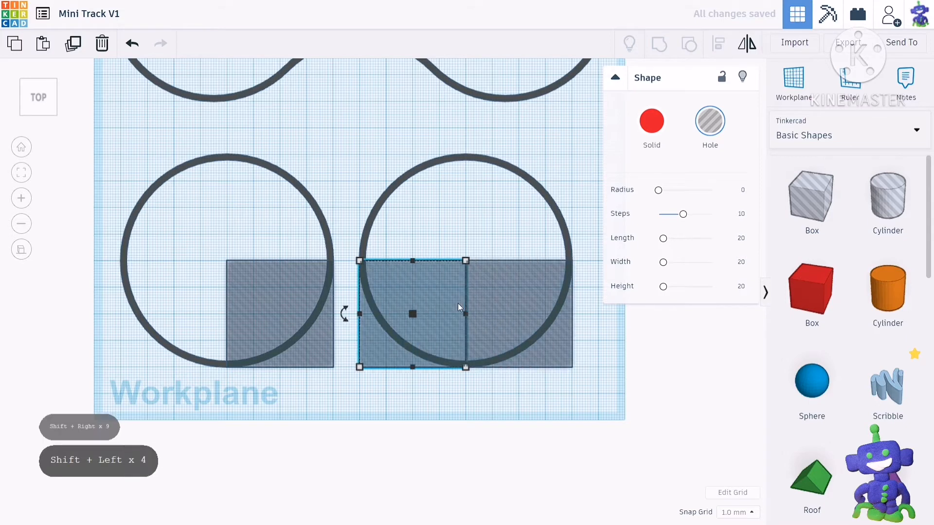
Extend the box hole over the right ring's front-right quarter to 80 mm so it covers the ring's whole right half.
click(516, 292)
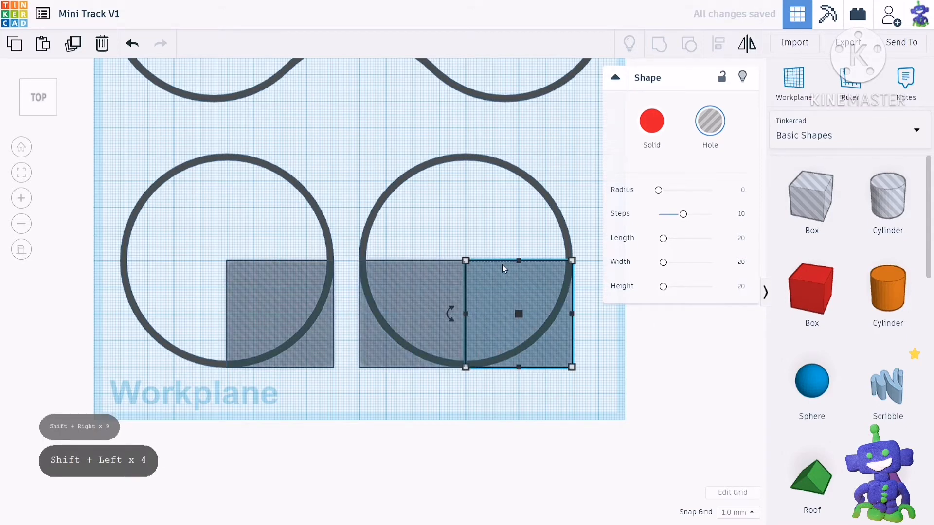
click(407, 314)
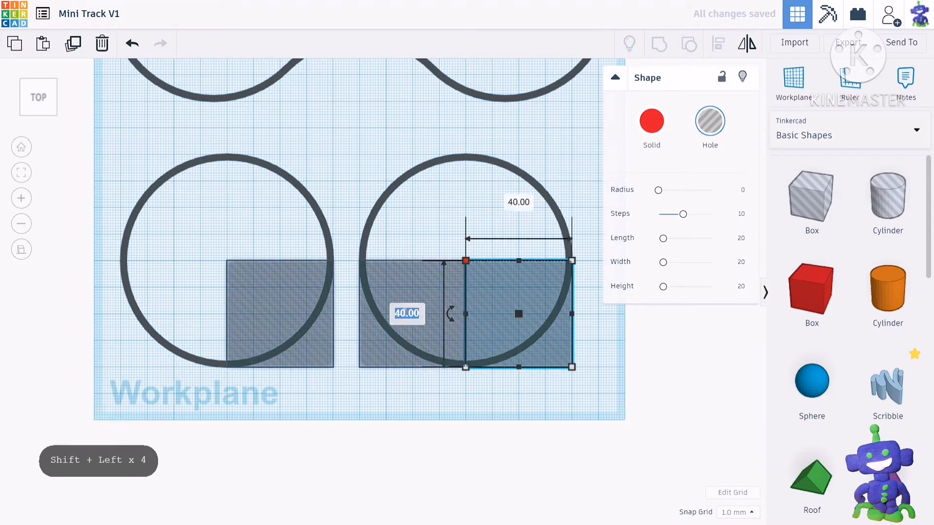
text(80)
key(Return)
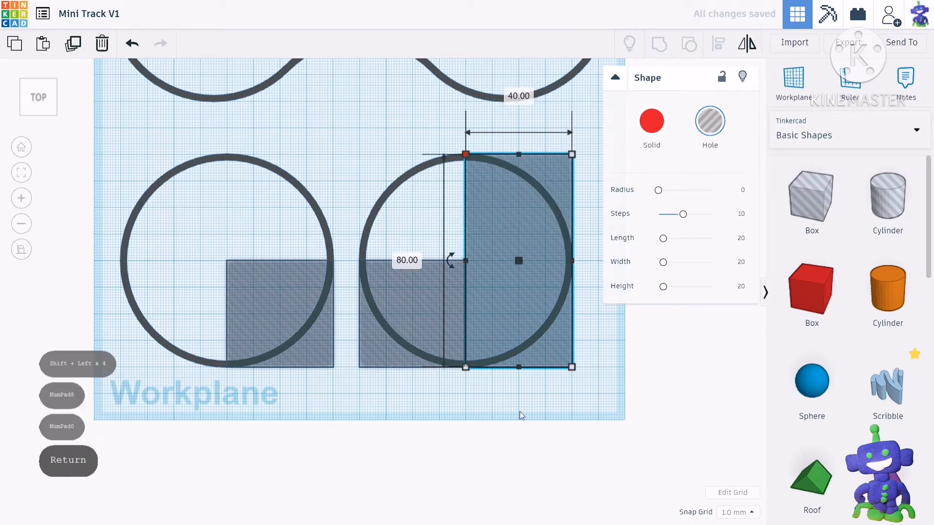
click(519, 412)
Group the left ring with its box hole and the right ring with its two box holes, leaving a three-quarter and a quarter arc.
drag(312, 192, 246, 275)
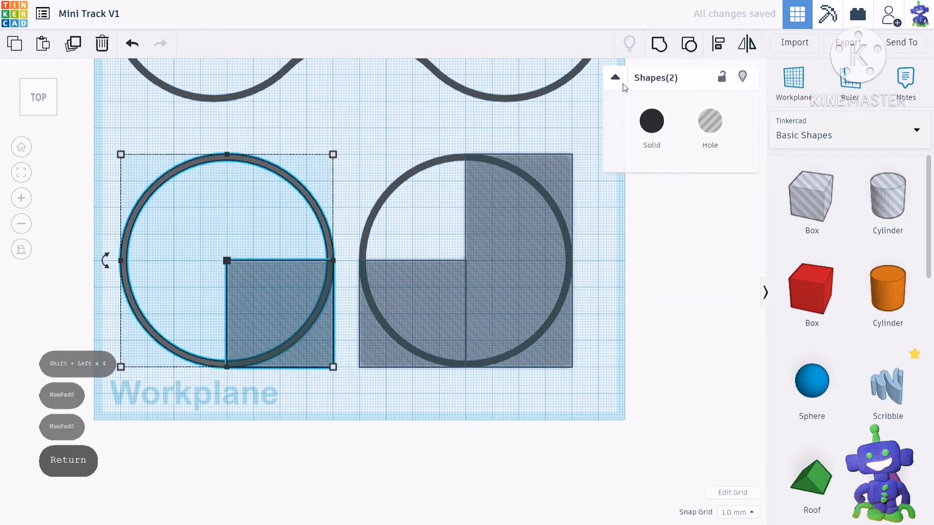
click(659, 46)
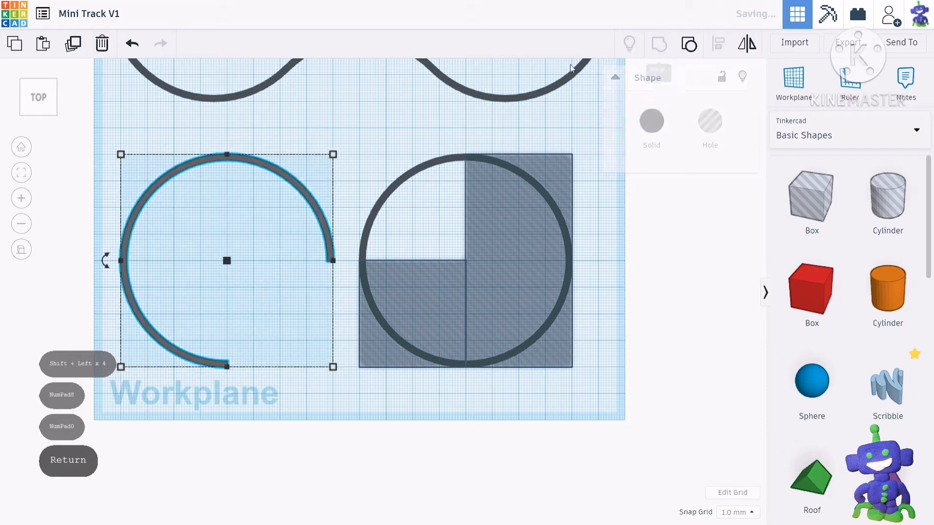
drag(456, 230, 547, 267)
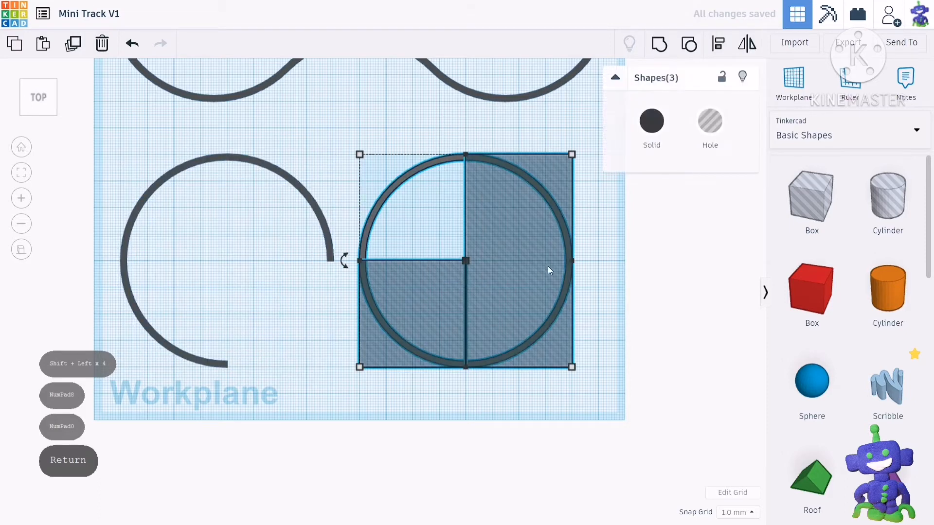
click(659, 48)
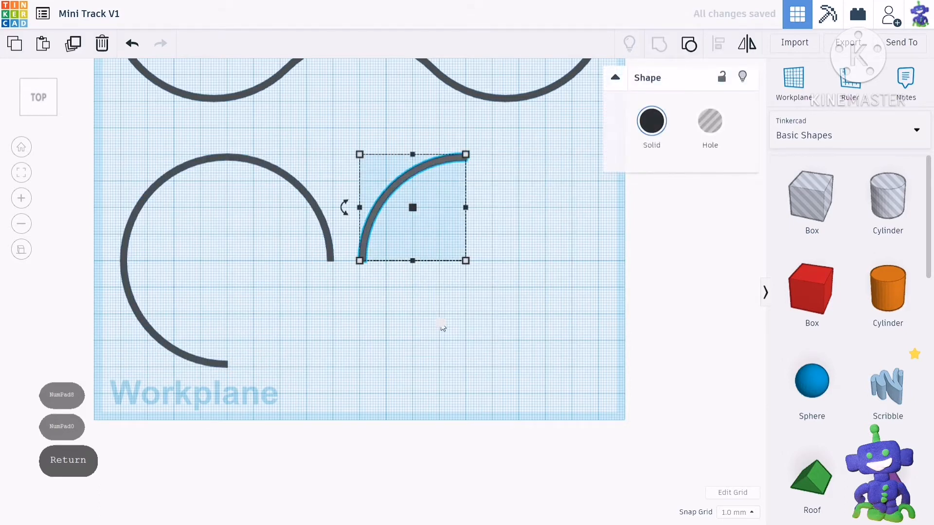
Rotate the three-quarter arc 45° so that its opening faces right.
click(223, 264)
middle_drag(321, 263, 463, 283)
scroll(438, 330, up, 4)
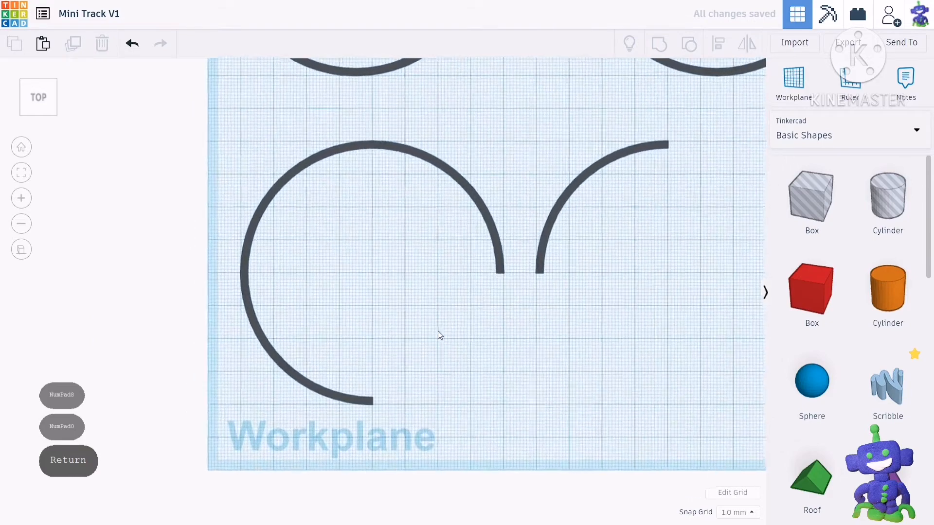
scroll(249, 233, down, 2)
click(248, 233)
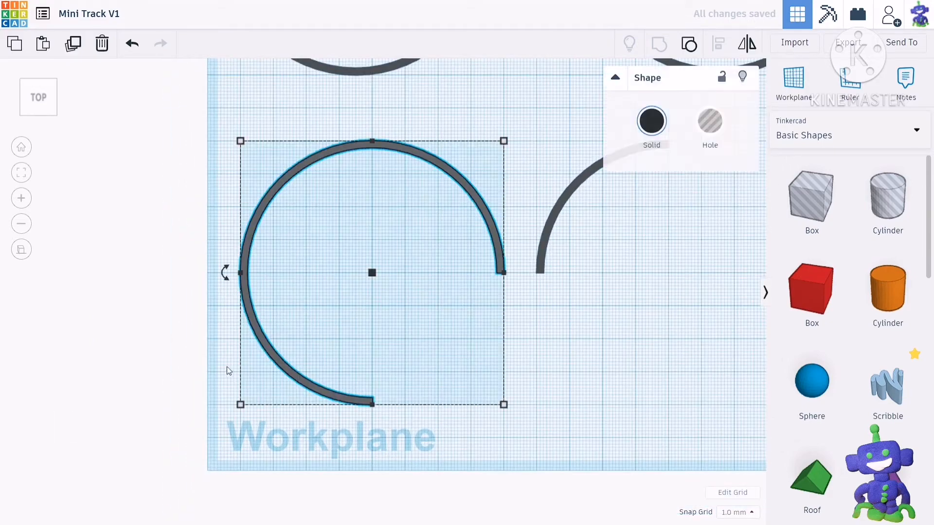
drag(225, 275, 251, 395)
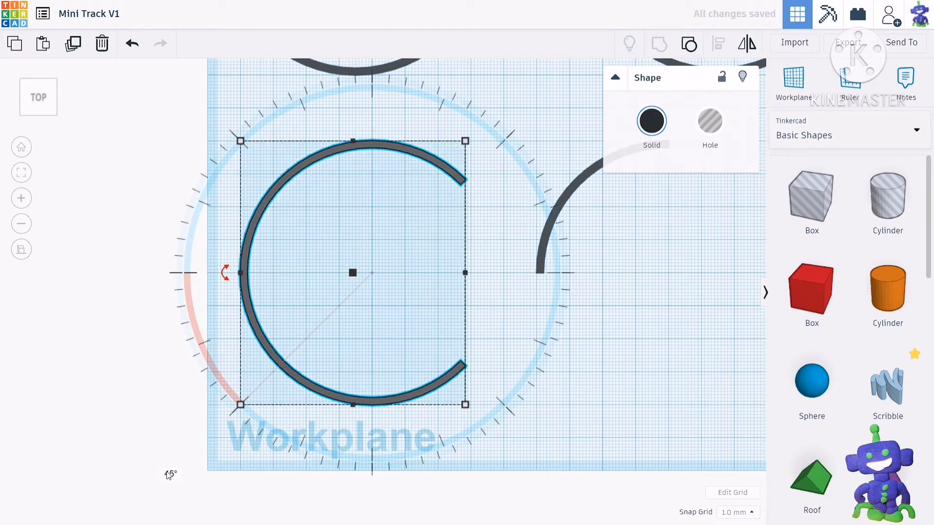
click(608, 379)
Rotate the quarter arc by -45° so that it curves symmetrically upward.
middle_drag(522, 319, 342, 327)
click(382, 206)
drag(342, 217, 351, 142)
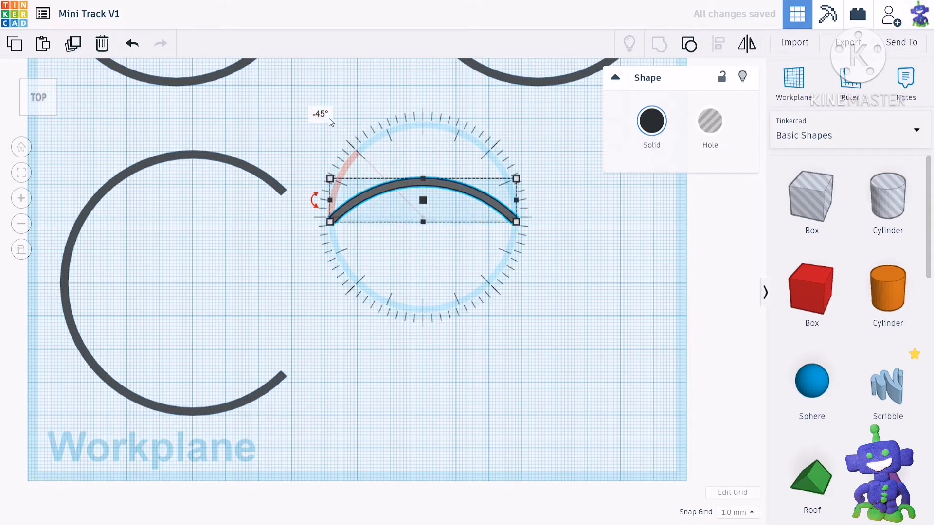
click(432, 197)
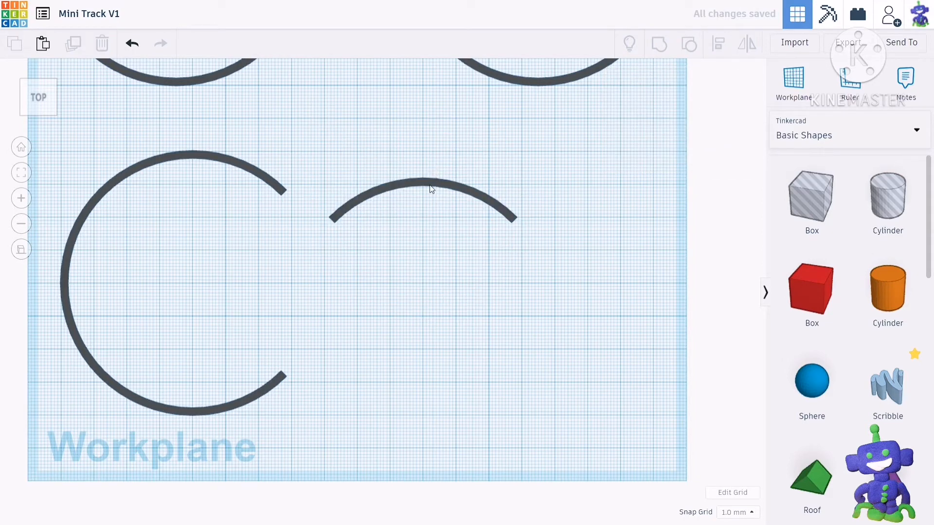
Move the quarter arc 47 mm down and 15 mm left so its left end meets the three-quarter arc's lower end.
click(430, 186)
key(shift+Down)
key(shift+Down)
key(shift+Down)
key(shift+Down)
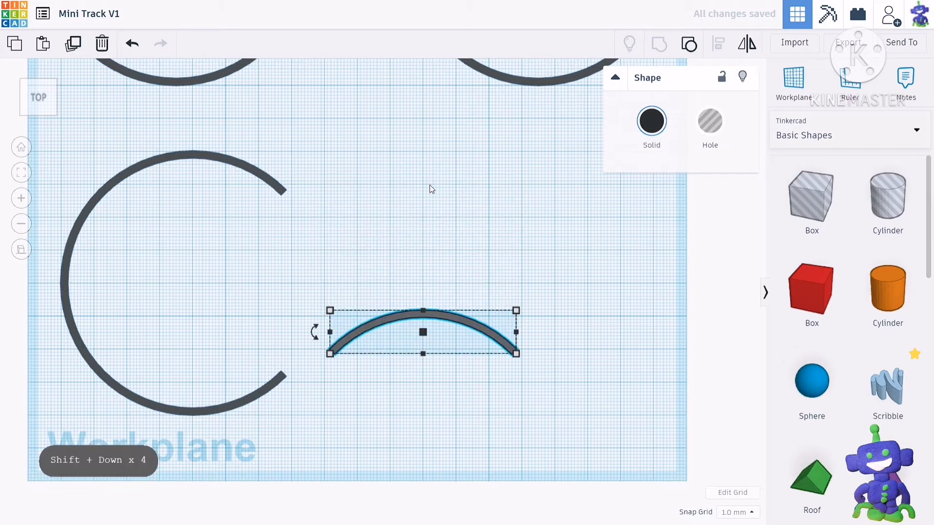
key(shift+Left)
key(shift+Left)
key(Down)
key(Down)
key(Down)
key(Down)
key(Down)
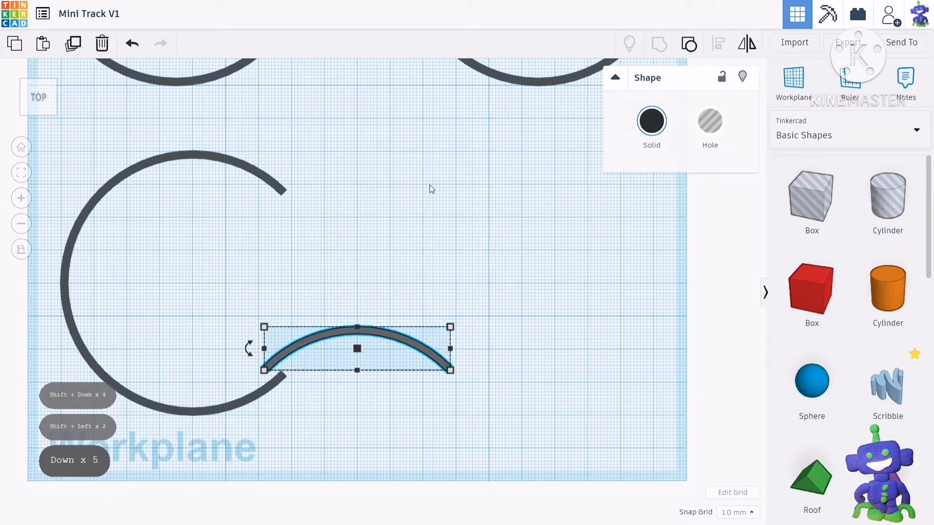
key(Right)
key(Right)
key(Right)
key(Right)
key(Right)
key(Right)
key(Down)
key(Left)
key(Down)
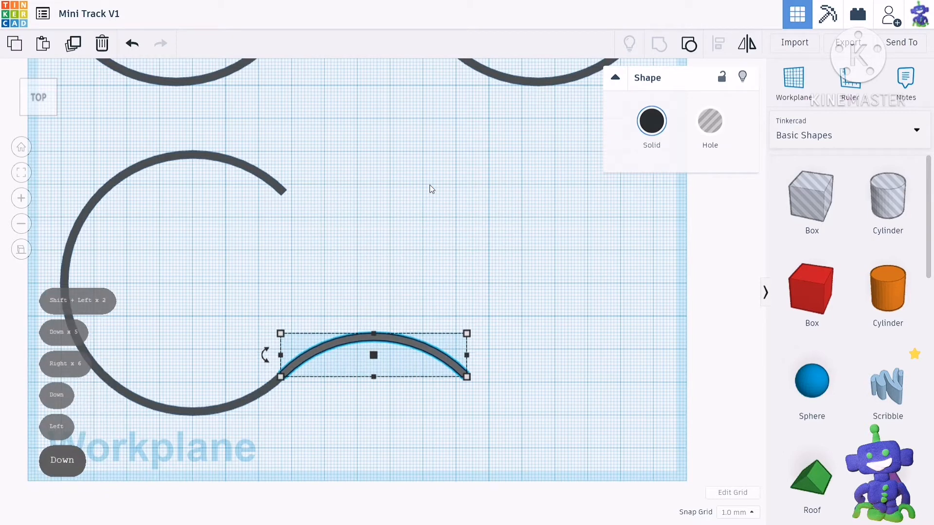
Examine the joint between the three-quarter arc and the quarter arc up close for alignment.
scroll(319, 393, up, 3)
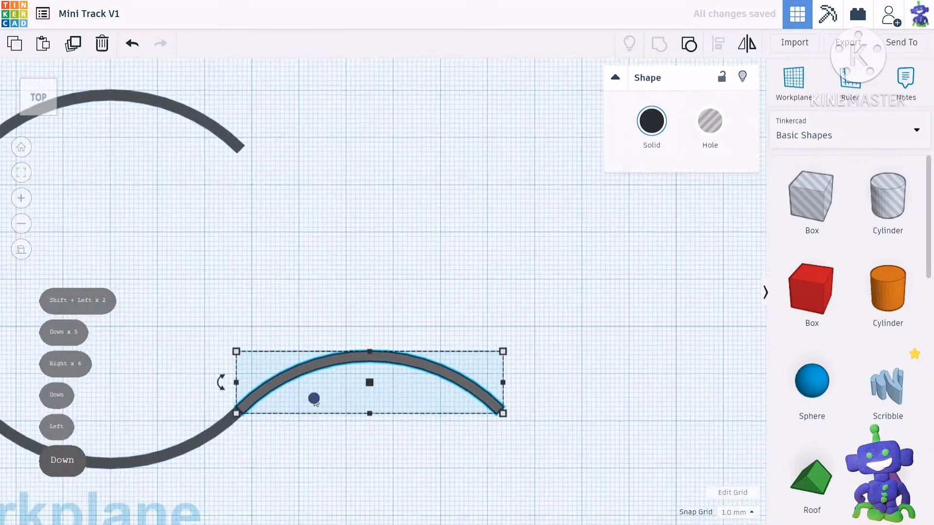
middle_drag(313, 398, 328, 185)
scroll(605, 229, up, 5)
scroll(311, 360, up, 5)
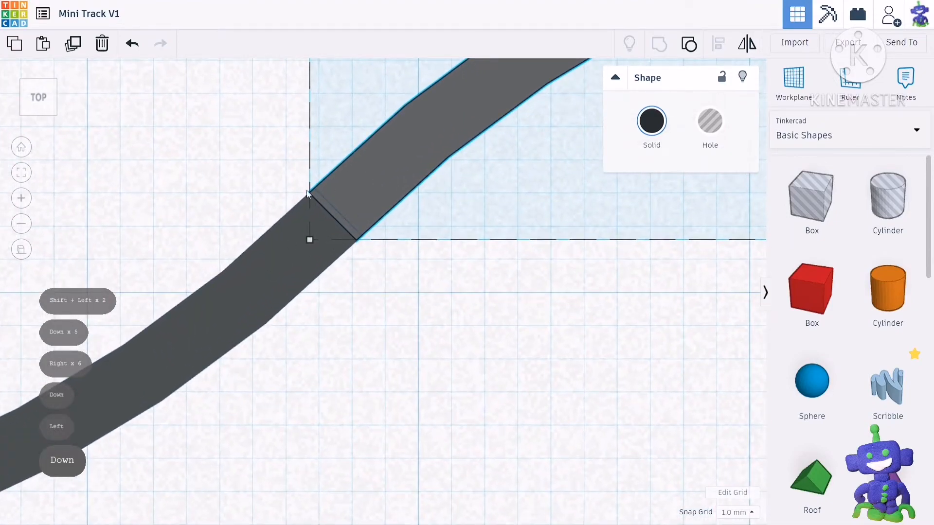
scroll(410, 302, down, 8)
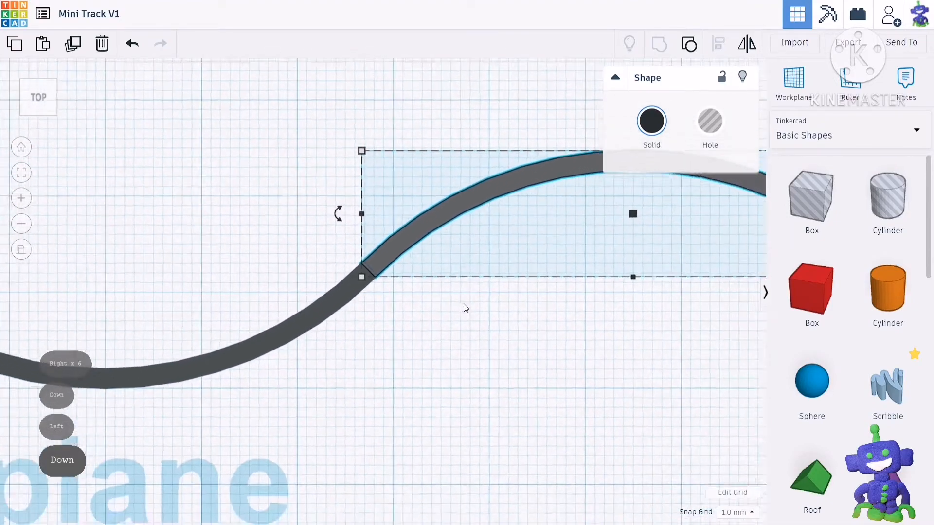
scroll(462, 308, down, 2)
click(471, 166)
Duplicate both joined arcs and rotate the copy by -180°.
middle_drag(471, 165, 467, 249)
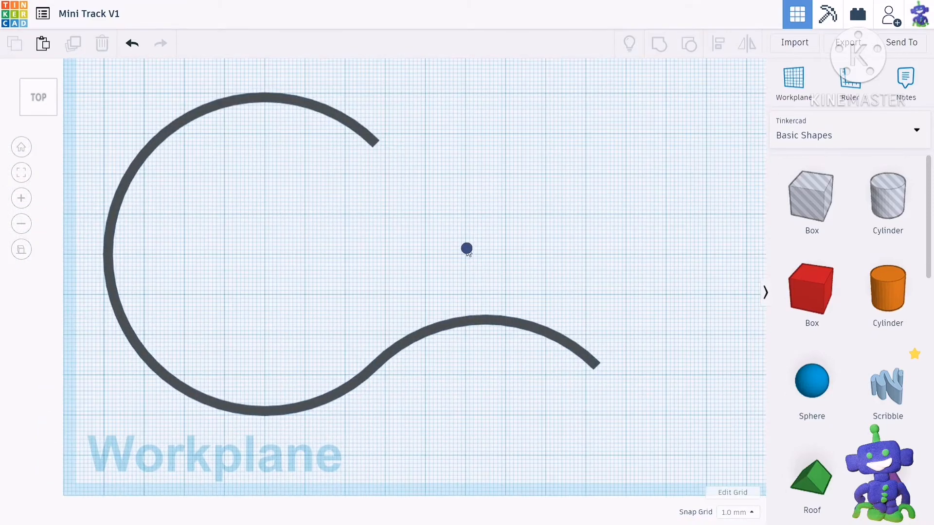
drag(332, 335, 443, 394)
middle_drag(236, 202, 231, 238)
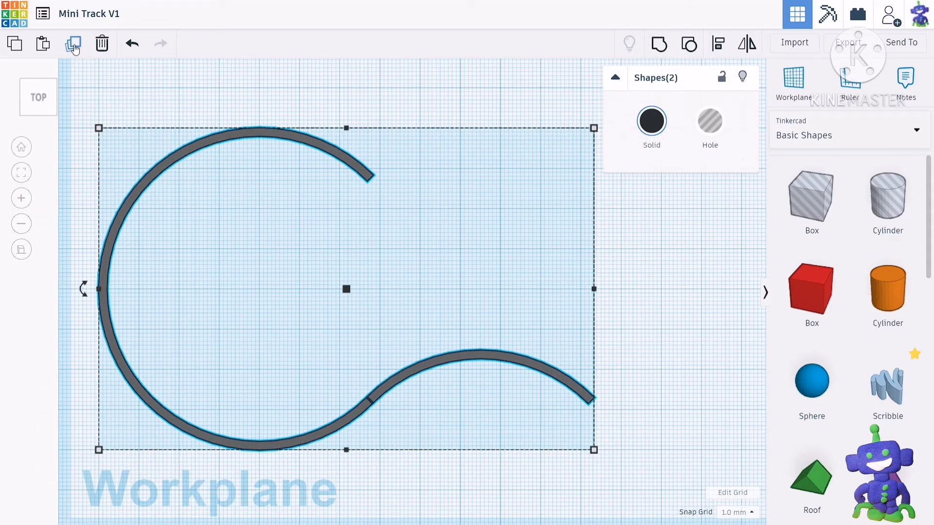
click(73, 45)
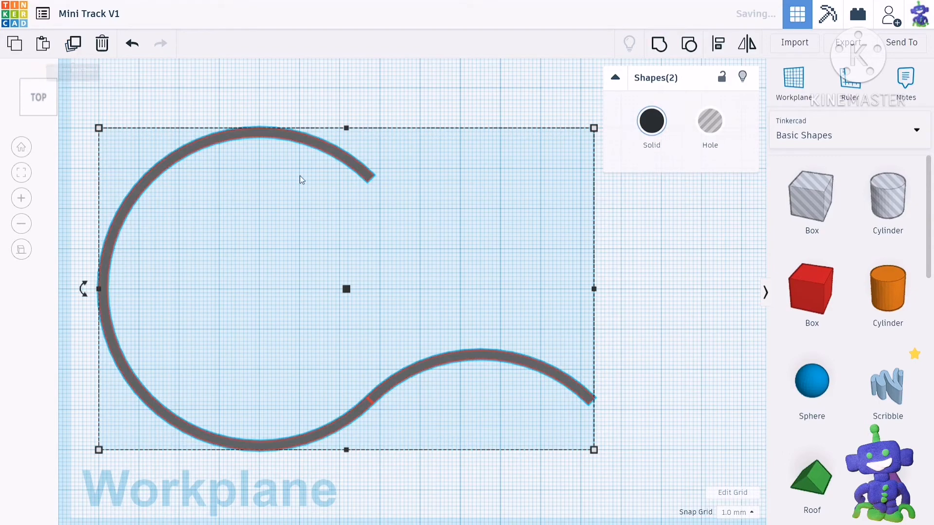
scroll(340, 217, down, 3)
mouse_move(179, 292)
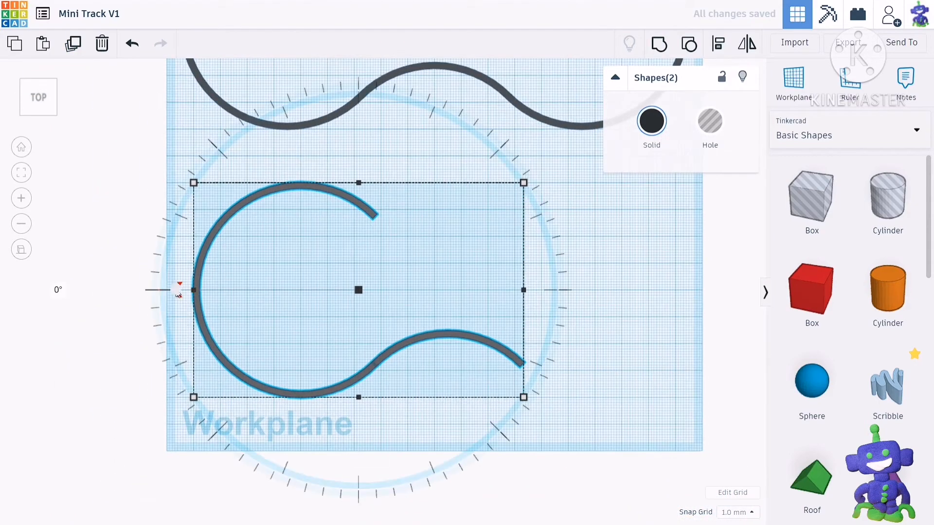
drag(178, 292, 494, 219)
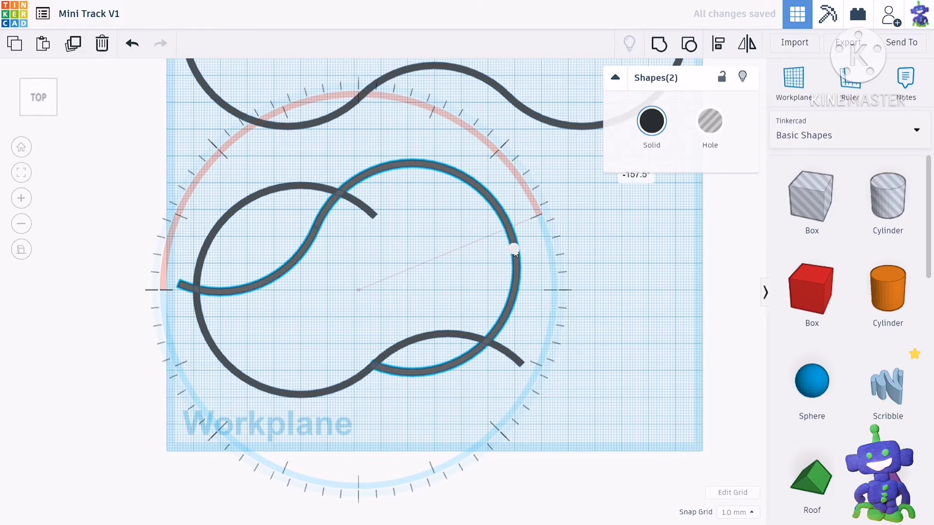
drag(515, 251, 529, 275)
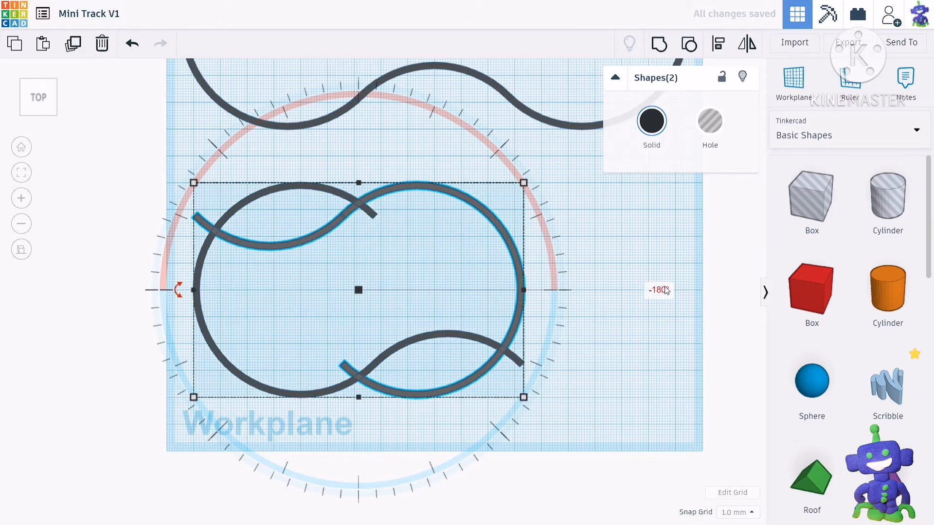
Move the rotated copy 67 mm right so its ends meet the original arcs and close the track outline.
key(shift+Right)
key(shift+Right)
key(shift+Right)
key(shift+Right)
key(shift+Right)
key(shift+Right)
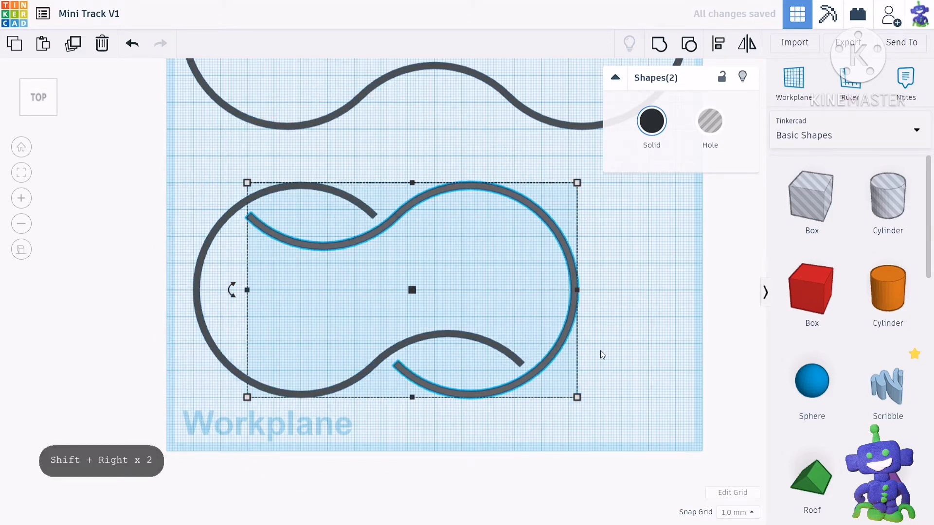
key(shift+Right)
key(Left)
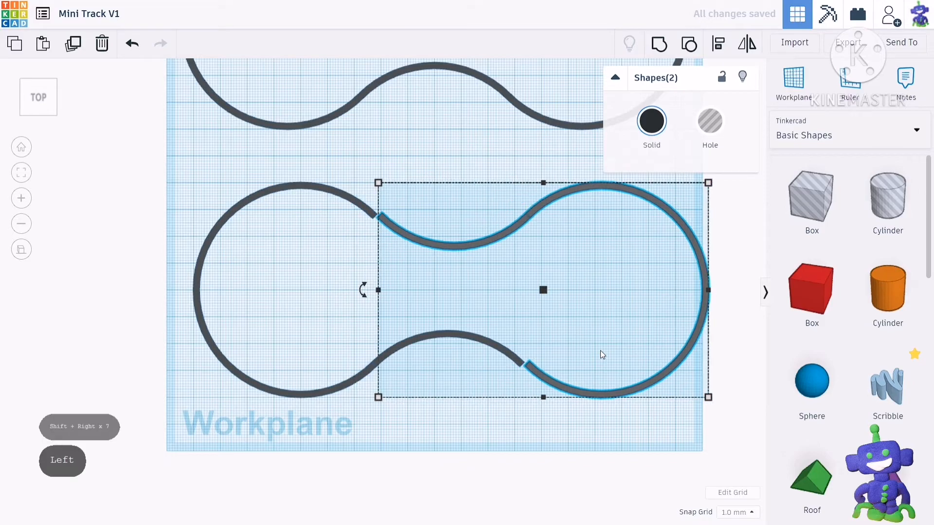
key(Left)
key(Left)
key(Left)
key(Right)
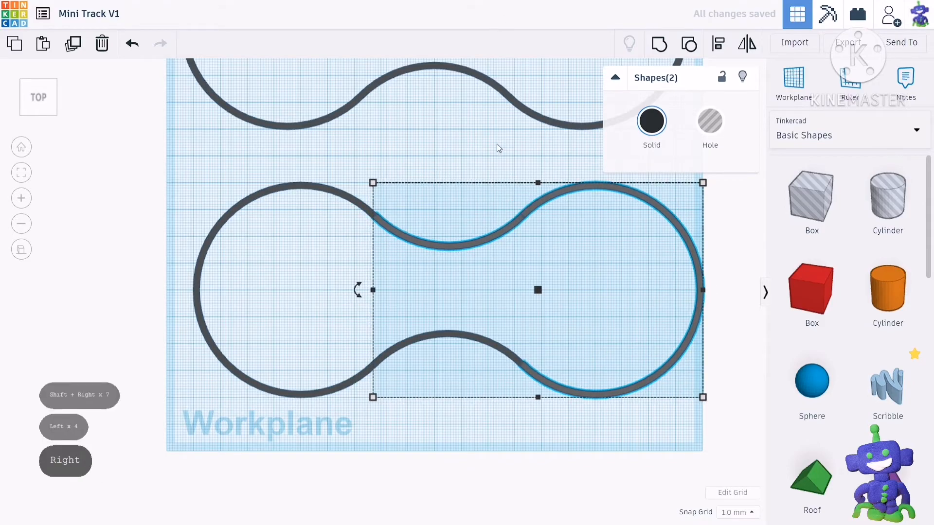
Set the snap grid to 0.1 mm and nudge the copied arcs 0.3 mm left to tighten the upper joint.
scroll(394, 195, up, 8)
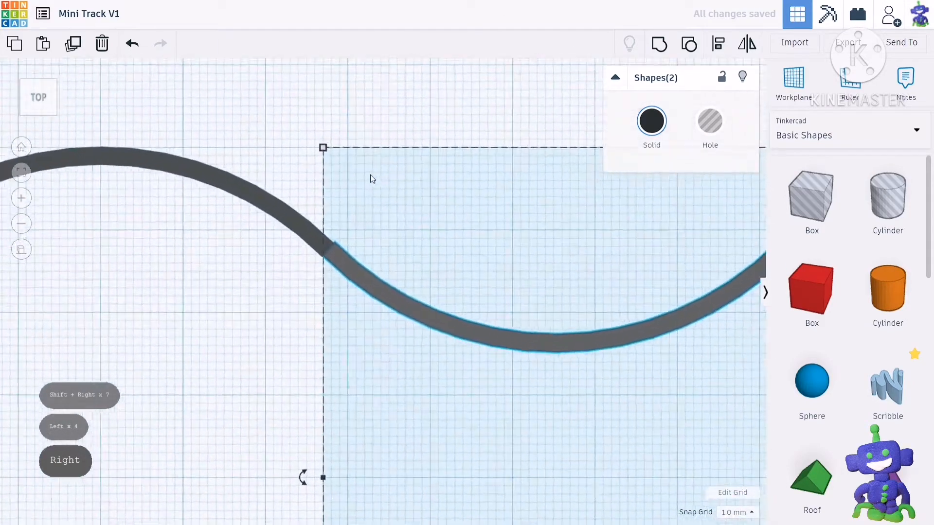
scroll(303, 303, up, 8)
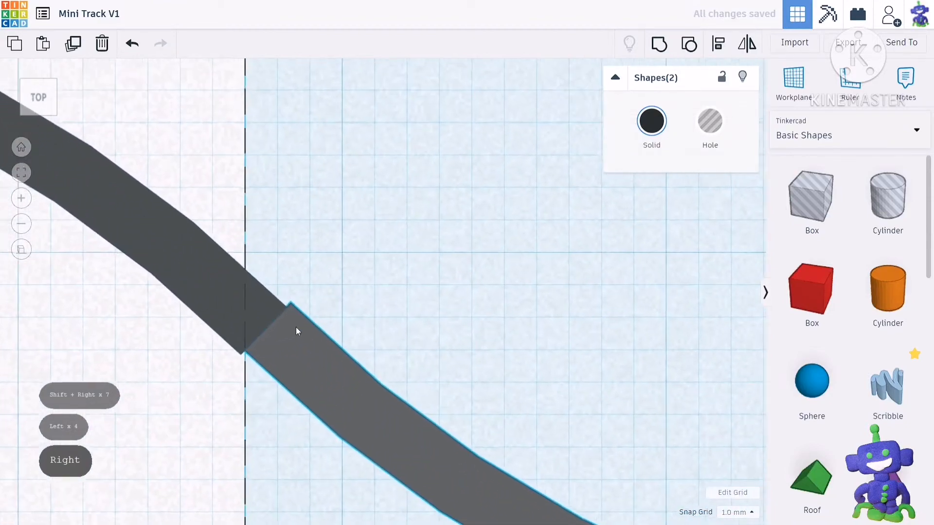
click(753, 510)
click(745, 410)
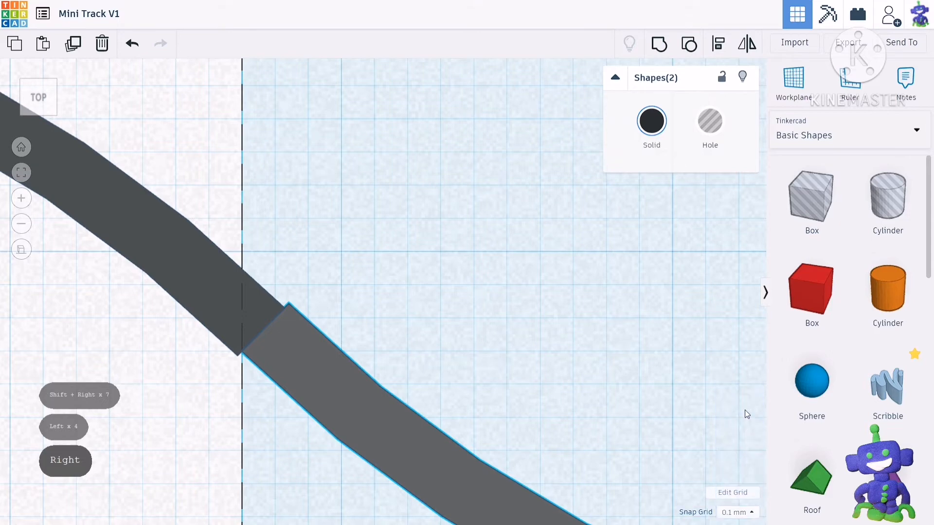
key(Down)
key(Left)
key(Up)
key(Left)
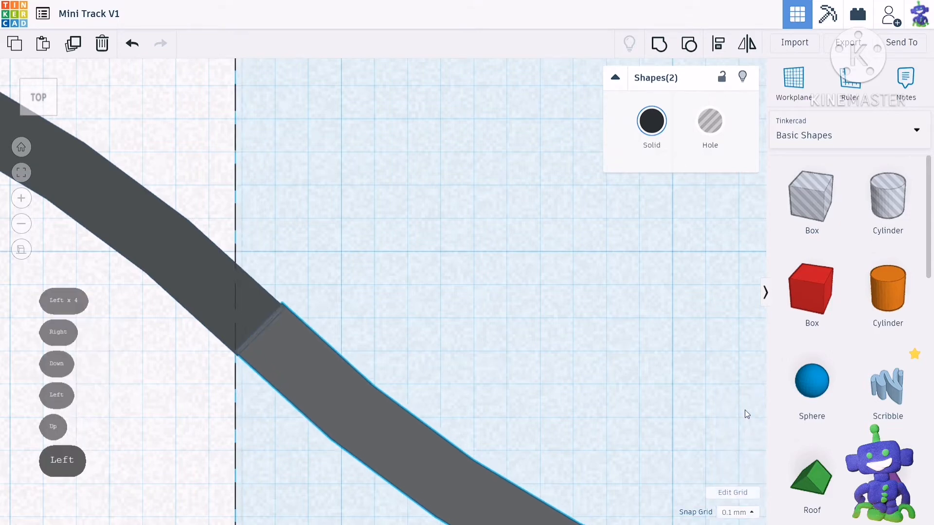
key(Down)
key(Up)
key(Left)
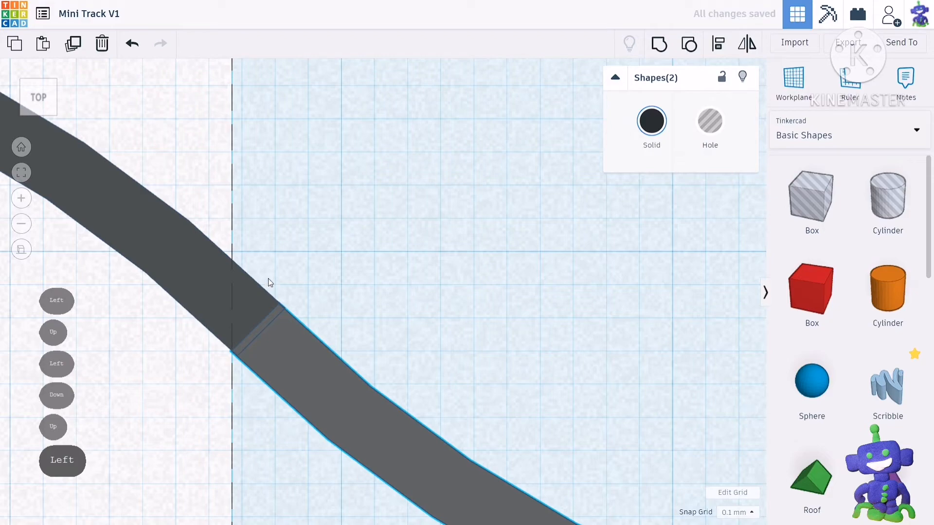
Examine the two joints along the track's lower edge up close for alignment.
scroll(288, 310, down, 4)
shift+right_drag(431, 452, 495, 138)
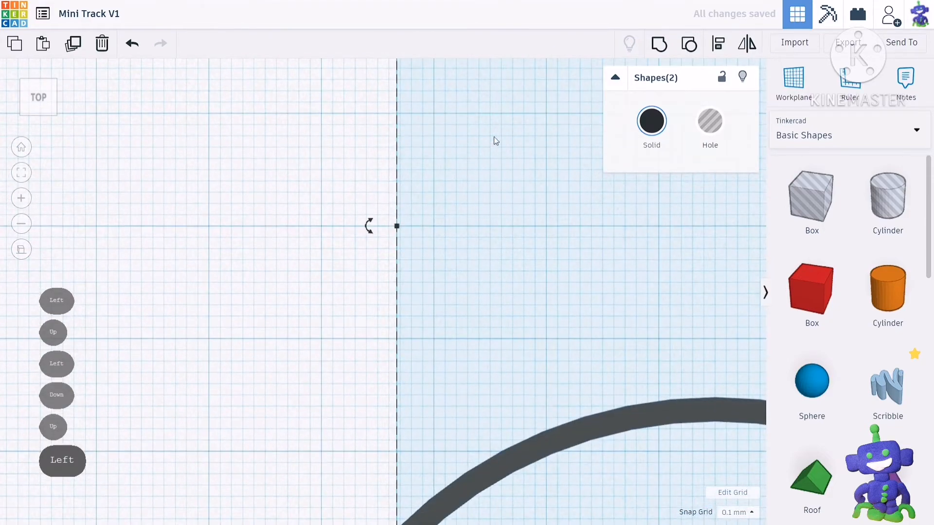
shift+right_drag(446, 321, 452, 124)
scroll(419, 287, up, 3)
scroll(419, 287, up, 3)
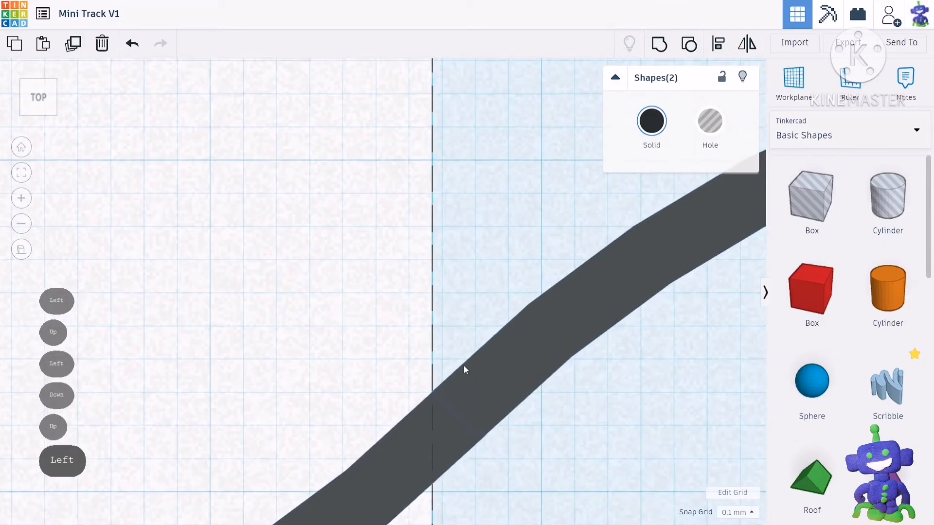
scroll(463, 367, down, 5)
scroll(500, 350, down, 4)
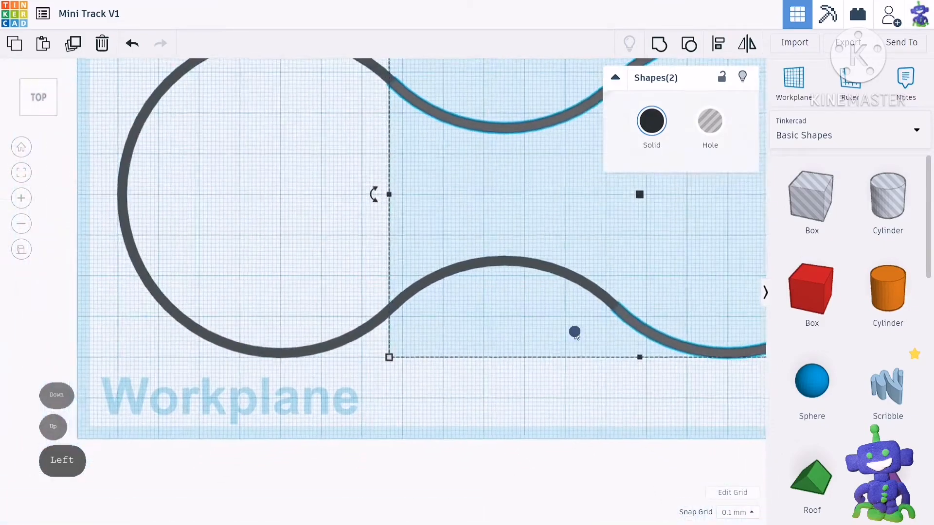
shift+right_drag(575, 331, 210, 340)
scroll(540, 267, up, 5)
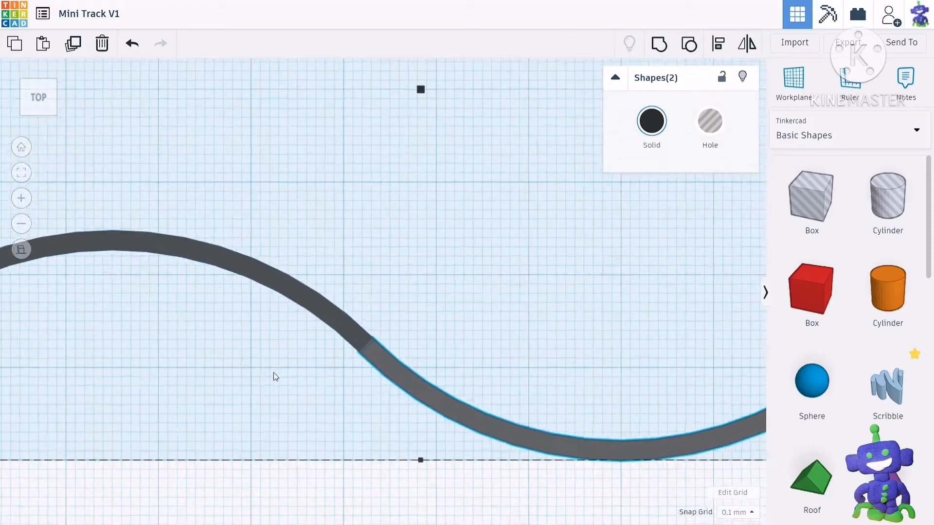
scroll(280, 367, up, 5)
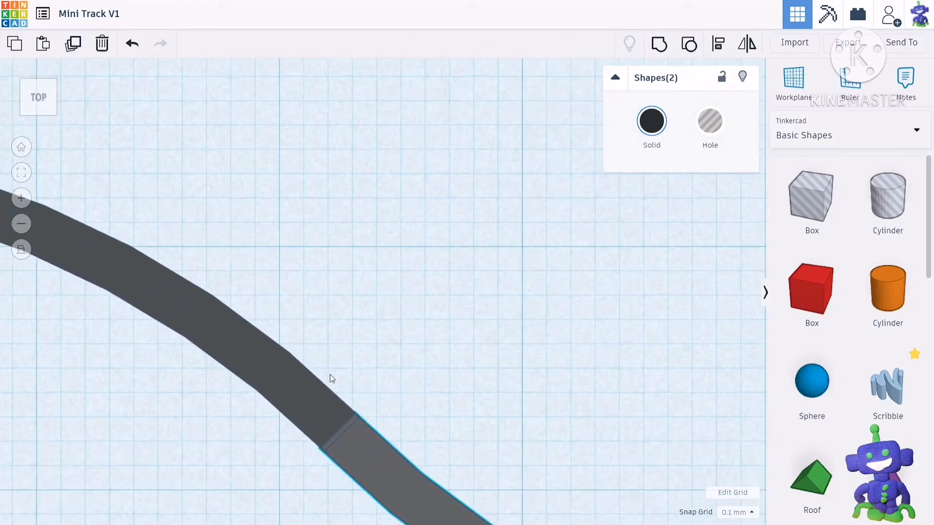
Group all the arcs of the new outline into one track shape and switch to perspective view.
scroll(330, 378, down, 10)
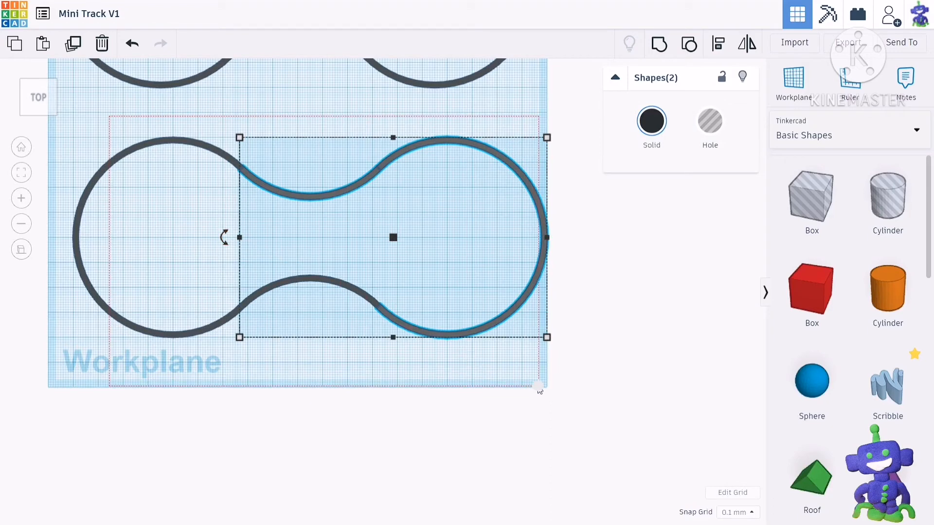
drag(539, 390, 544, 390)
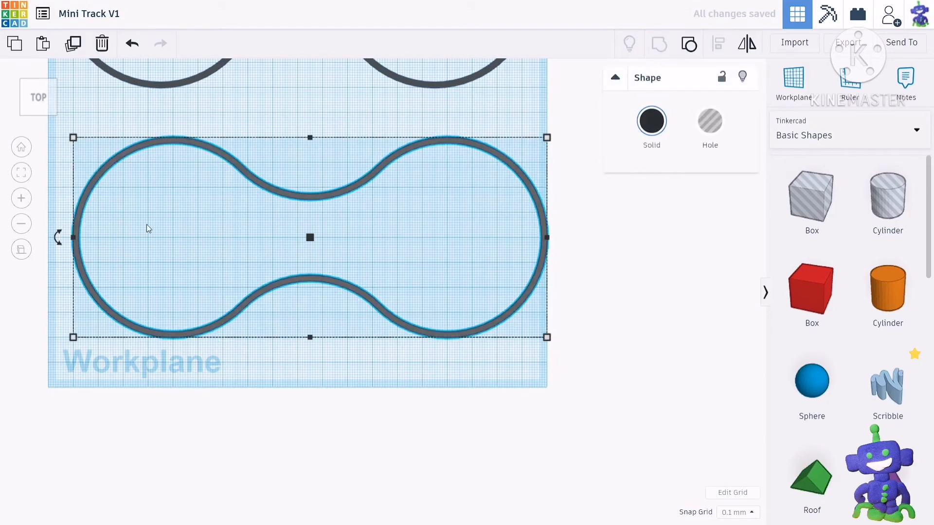
click(21, 252)
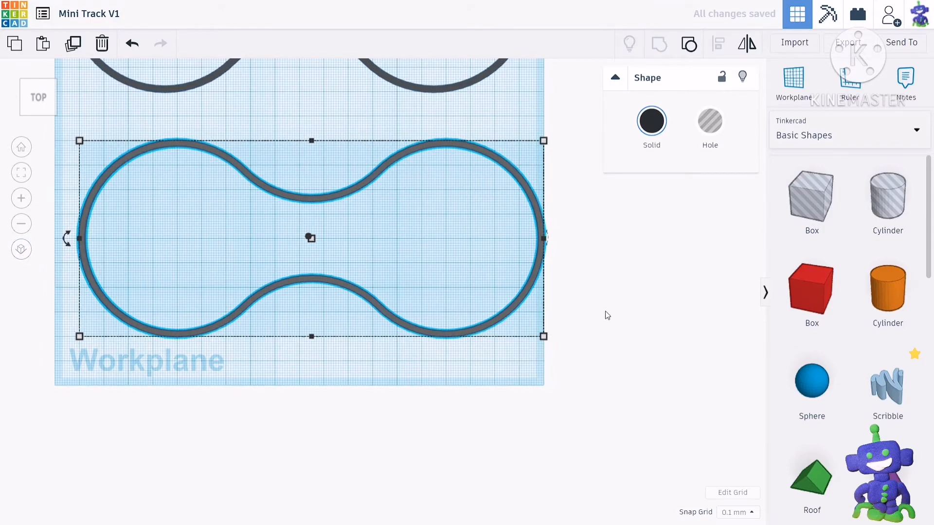
Delete the original example track, then select the new track and view it from the top.
click(607, 315)
right_drag(608, 316, 477, 207)
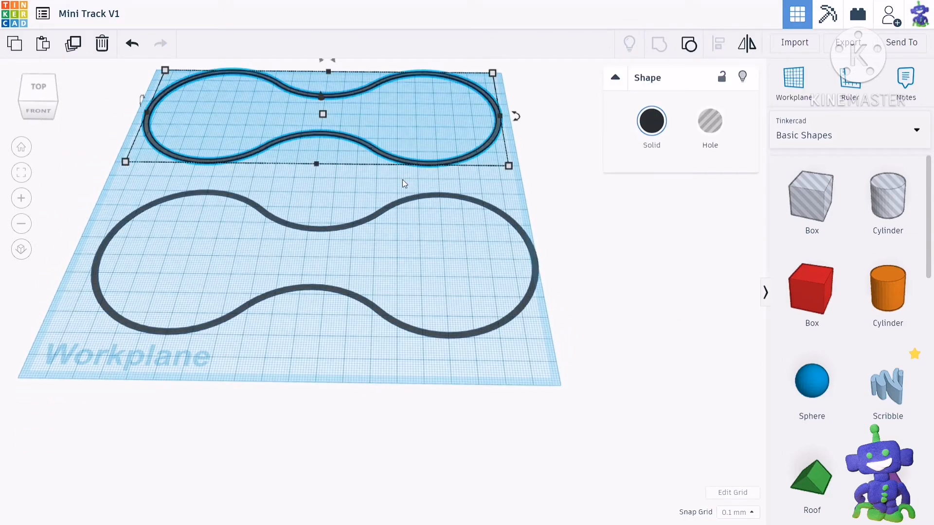
key(Delete)
drag(289, 196, 311, 256)
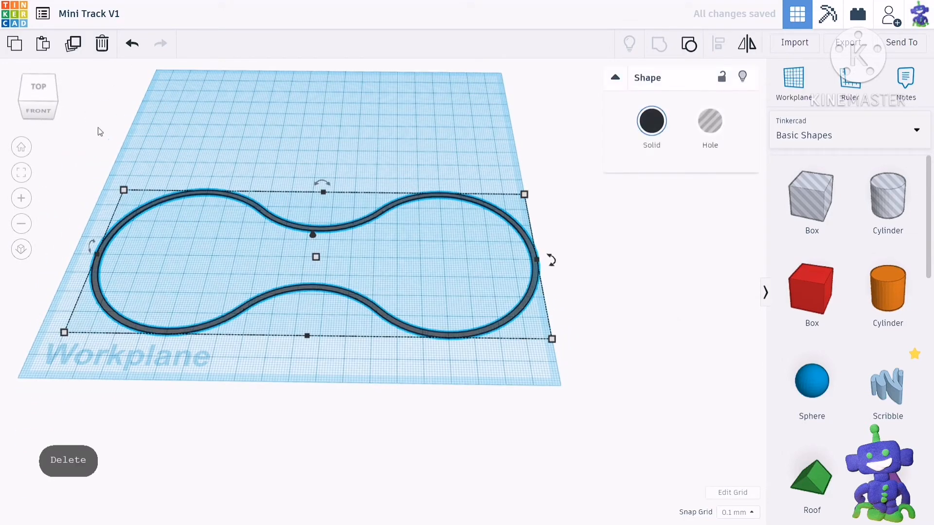
click(37, 93)
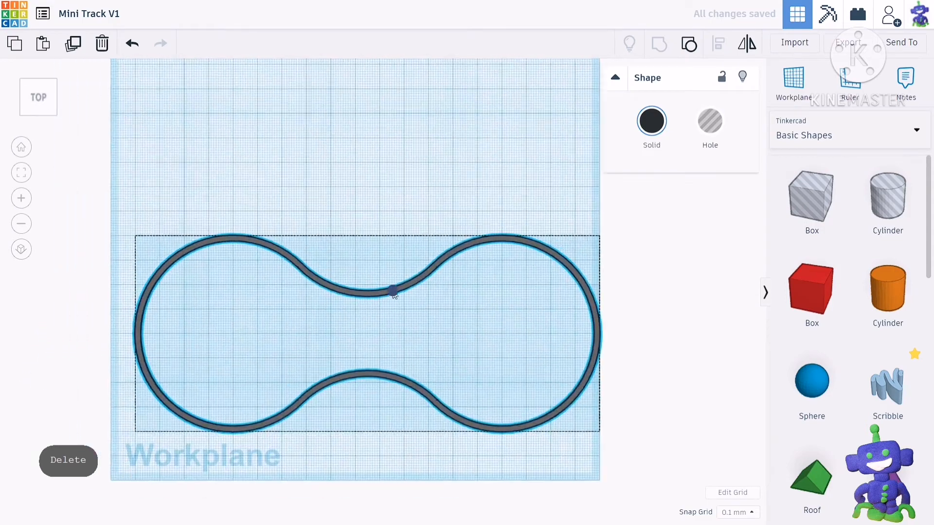
scroll(405, 323, down, 3)
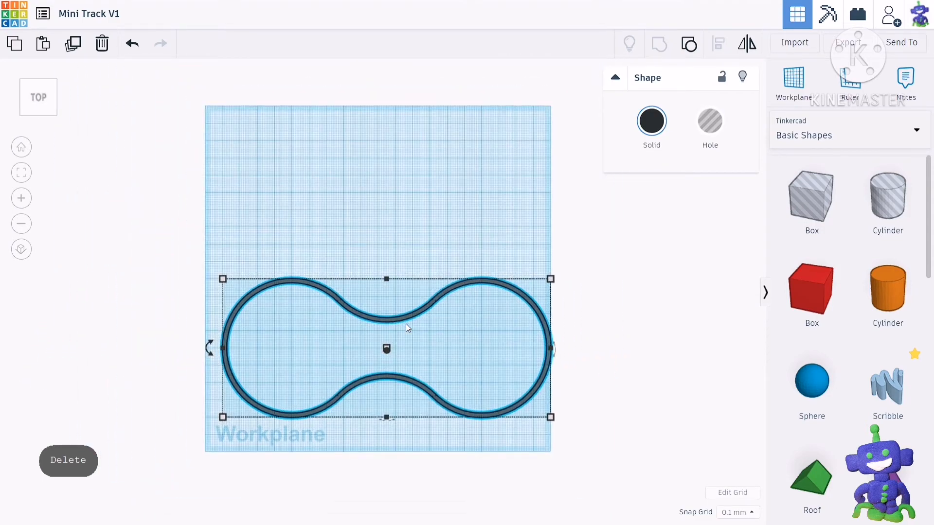
key(shift+Up)
key(shift+Up)
key(shift+Up)
key(shift+Up)
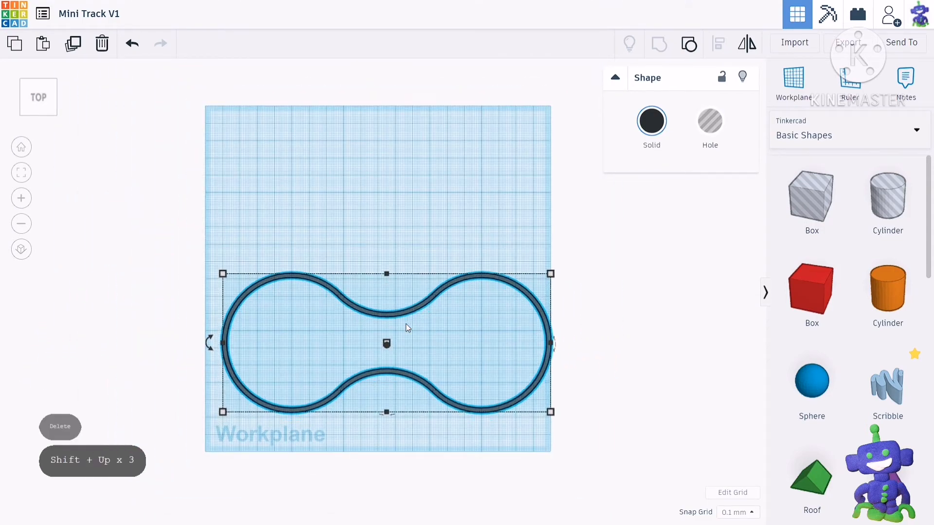
key(shift+Down)
key(shift+Down)
key(shift+Down)
key(shift+Down)
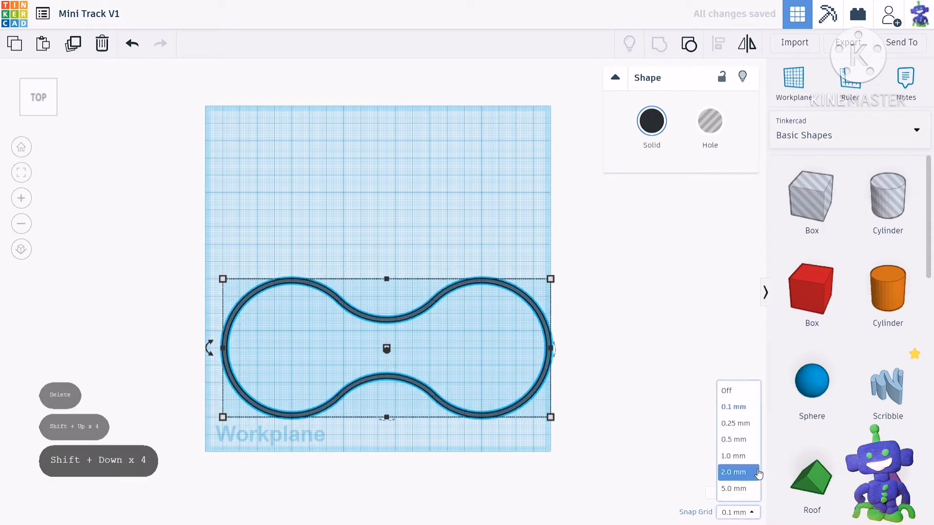
Set the snap grid to 1.0 mm and move the track 40 mm up and 5 mm left to center it on the workplane.
key(shift+Up)
key(shift+Up)
key(shift+Up)
key(shift+Up)
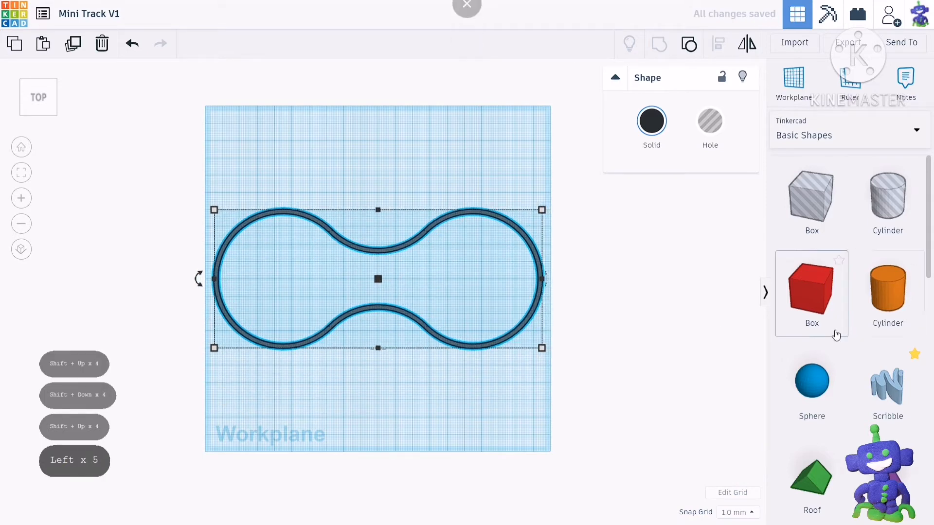
Rotate the track by -90° about its long axis so that it stands upright on edge.
right_drag(659, 309, 643, 364)
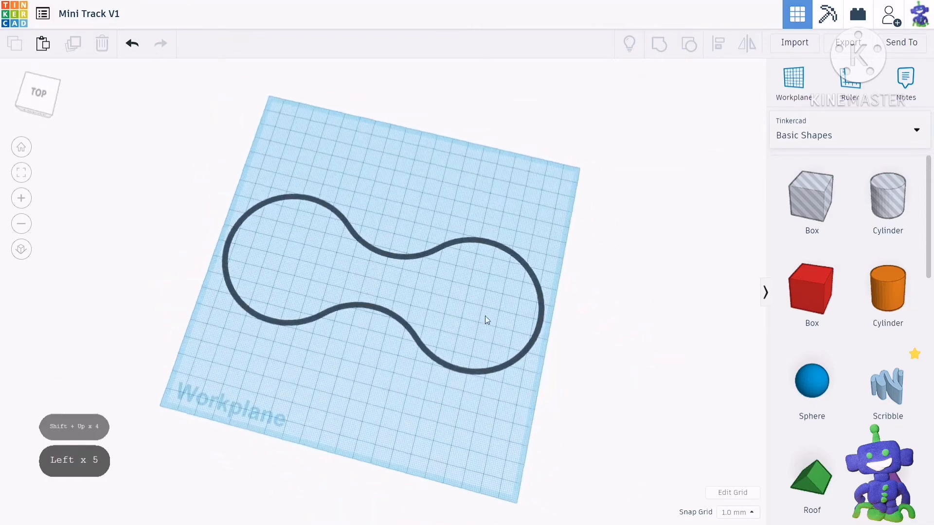
scroll(467, 307, down, 3)
scroll(460, 296, up, 7)
scroll(461, 299, up, 4)
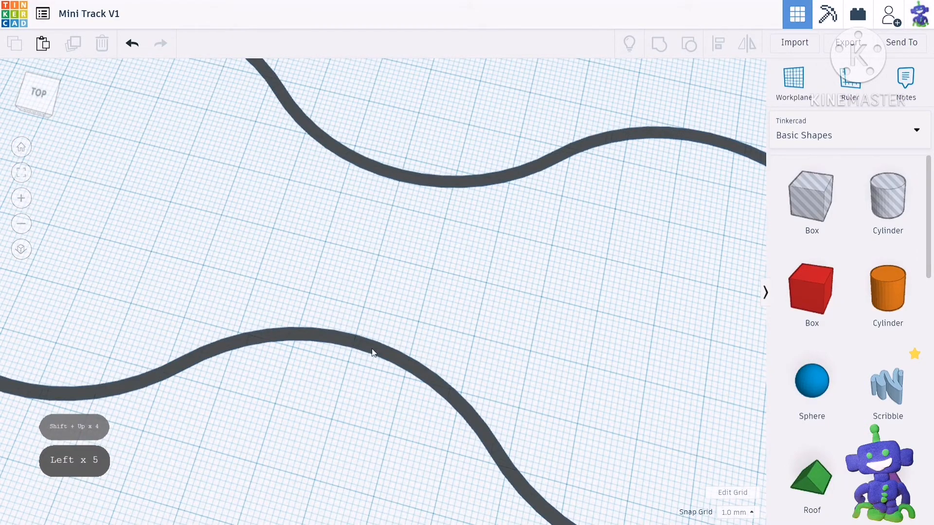
right_drag(372, 353, 273, 244)
click(286, 250)
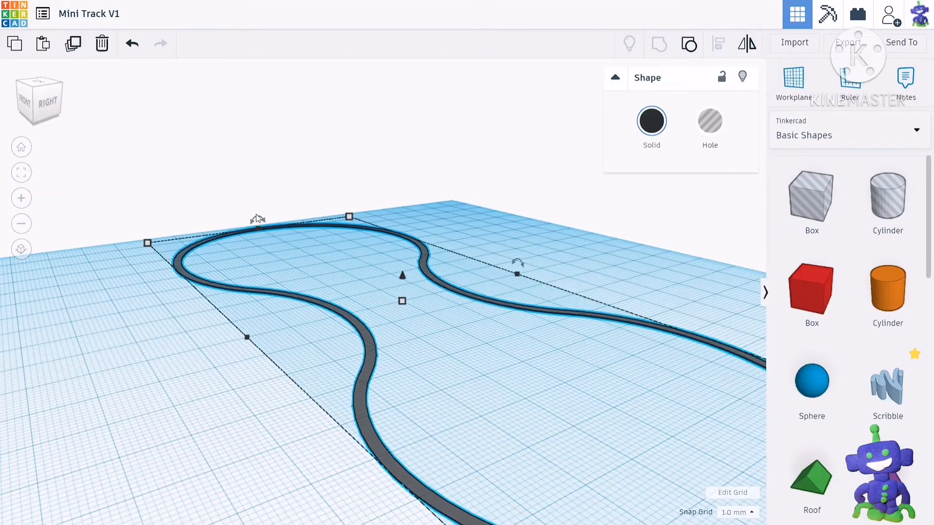
drag(258, 221, 260, 192)
drag(267, 136, 346, 214)
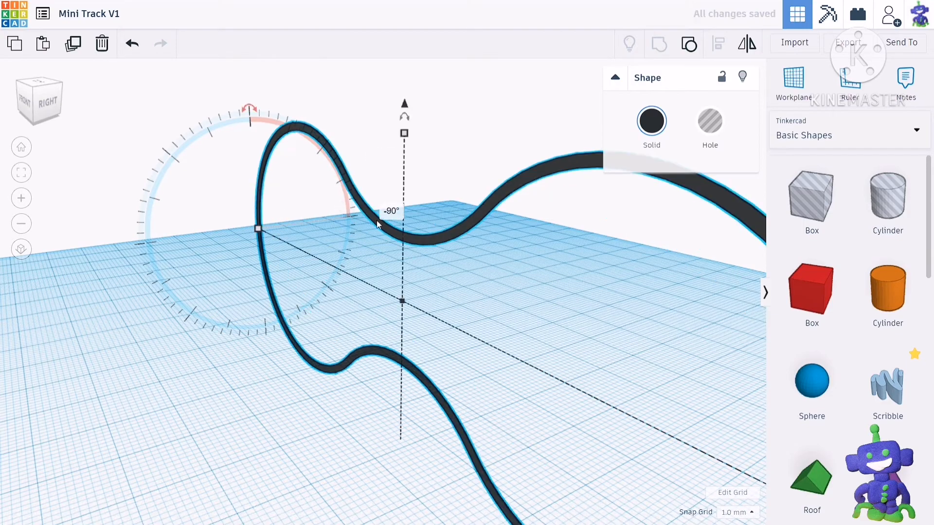
scroll(372, 220, down, 5)
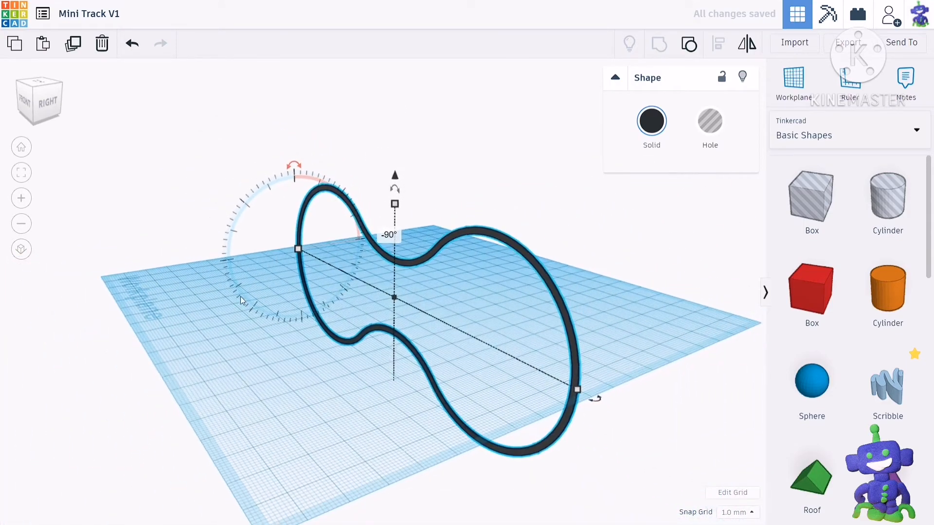
Deselect the track and export everything in the design as an OBJ file.
click(247, 330)
right_drag(248, 331, 372, 488)
scroll(486, 306, up, 3)
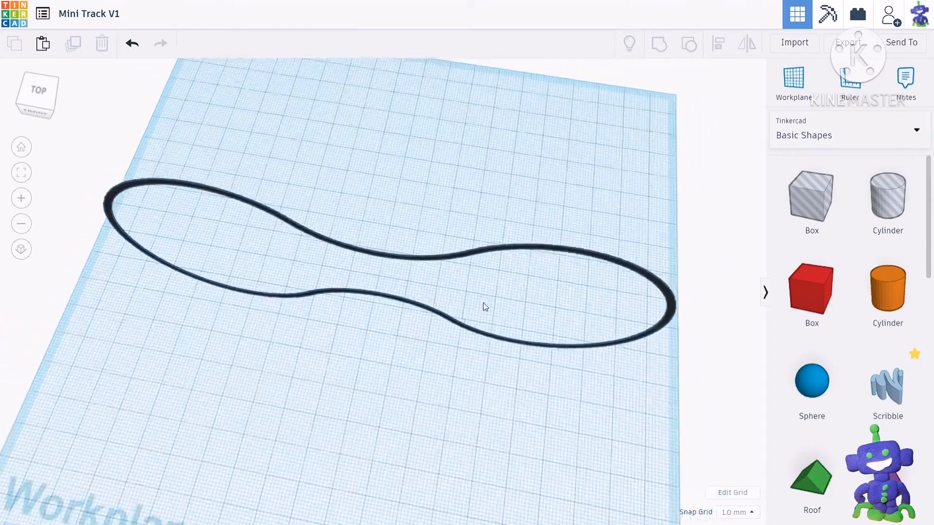
scroll(485, 307, down, 4)
click(848, 55)
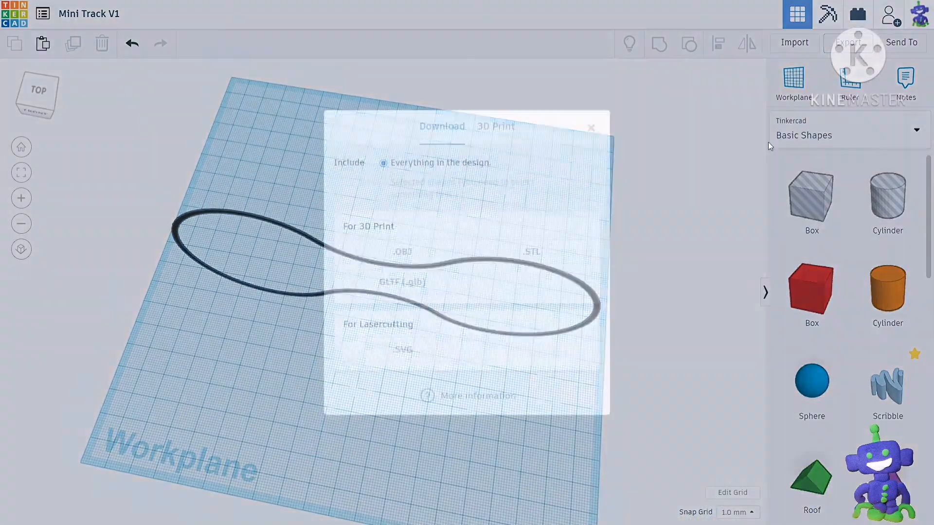
click(410, 253)
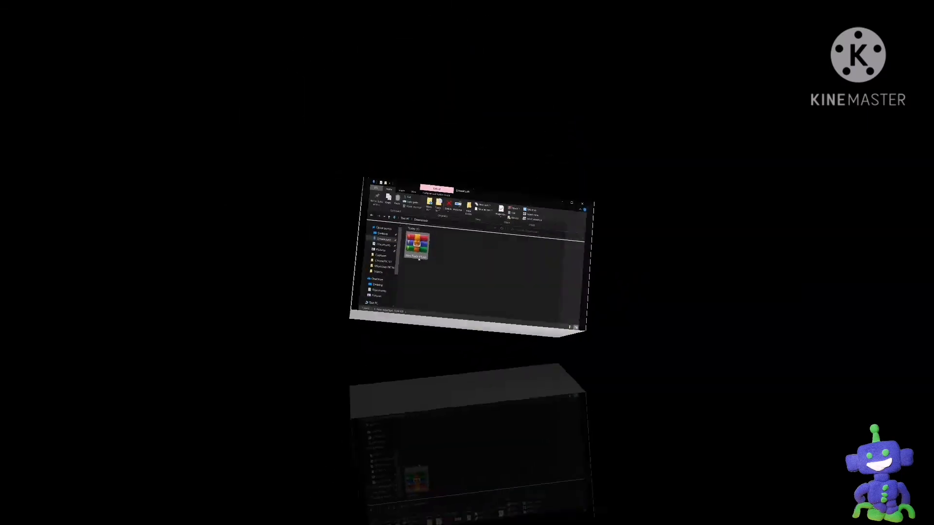
In the Downloads folder, rename tinker.obj inside the Mini Track V1.zip archive to the archive's own name, keeping the .obj extension.
key(F2)
right_click(242, 228)
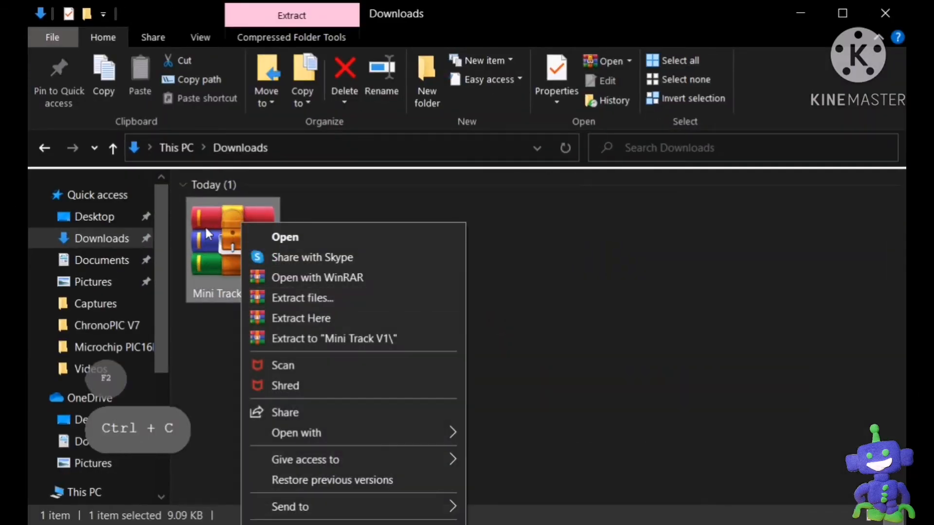
click(292, 274)
click(195, 269)
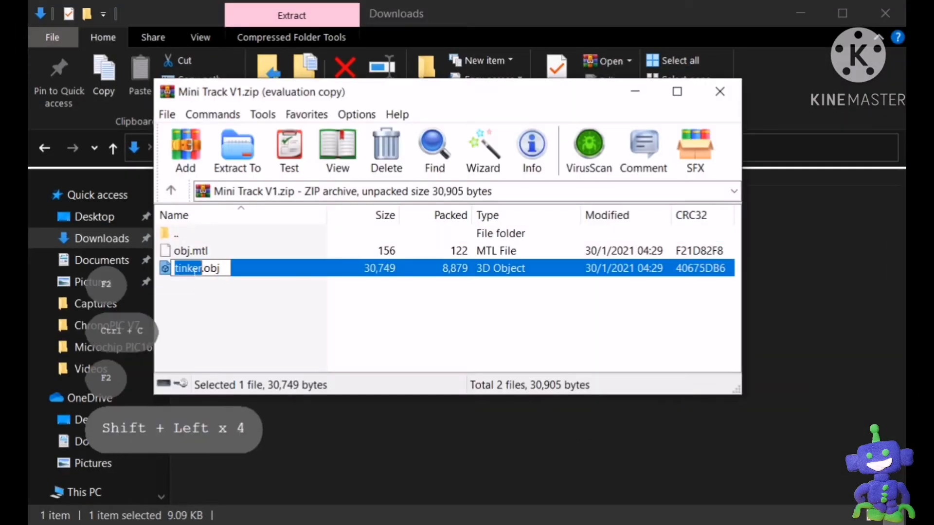
click(300, 315)
click(720, 92)
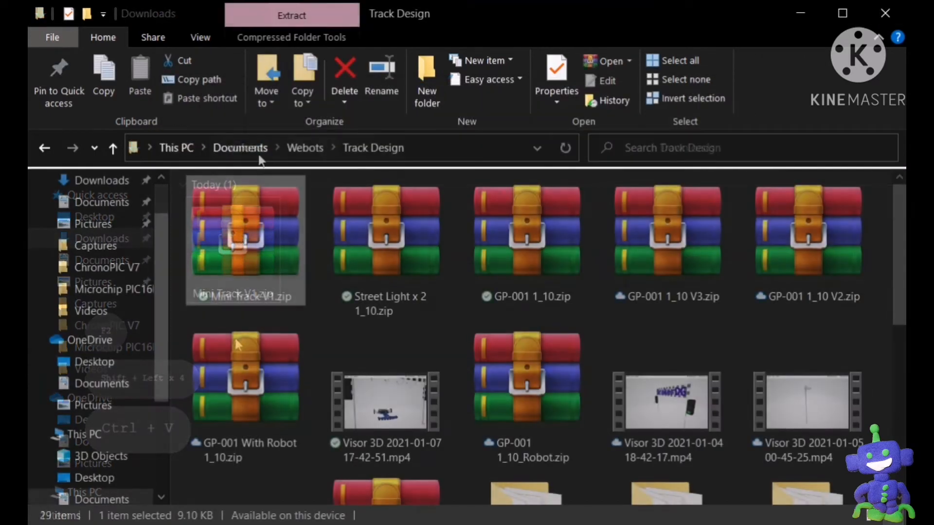
Extract Mini Track V1.zip into its own folder inside Track Design and open the extracted folder.
right_click(244, 244)
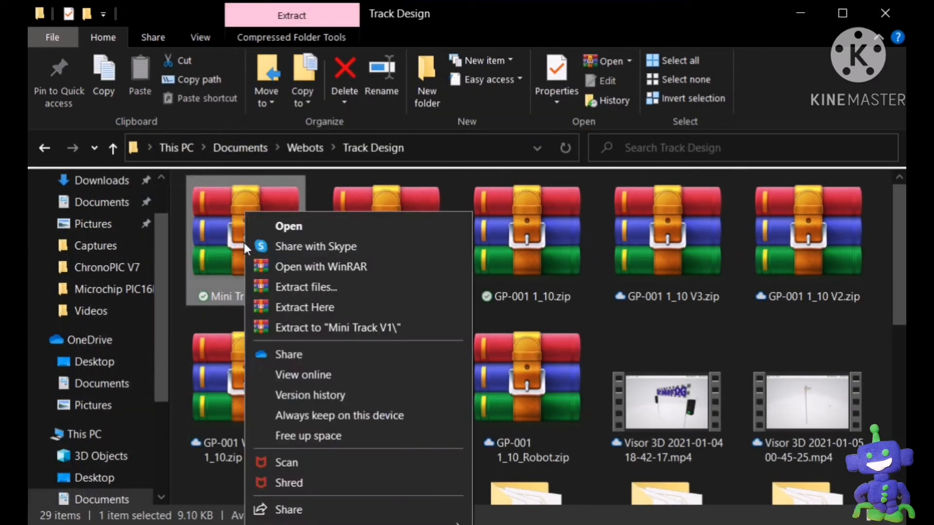
click(346, 330)
scroll(587, 340, down, 1)
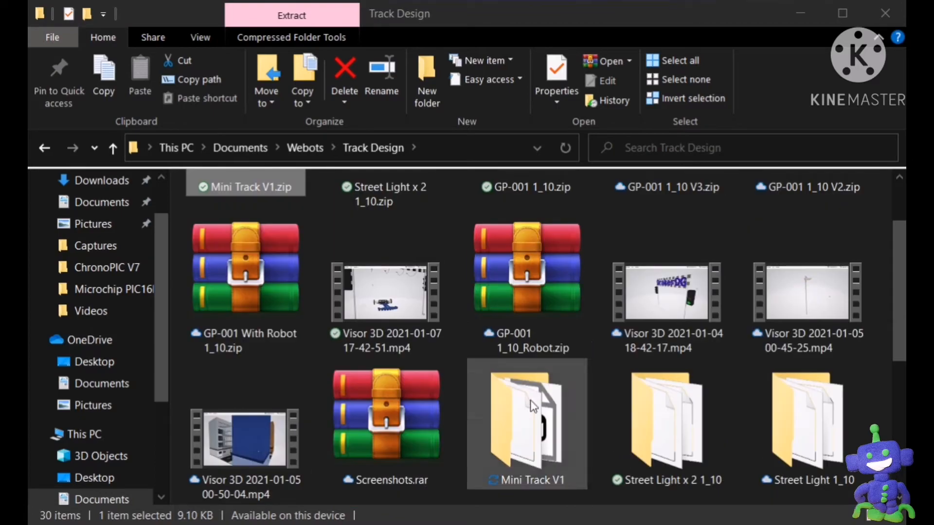
double_click(530, 401)
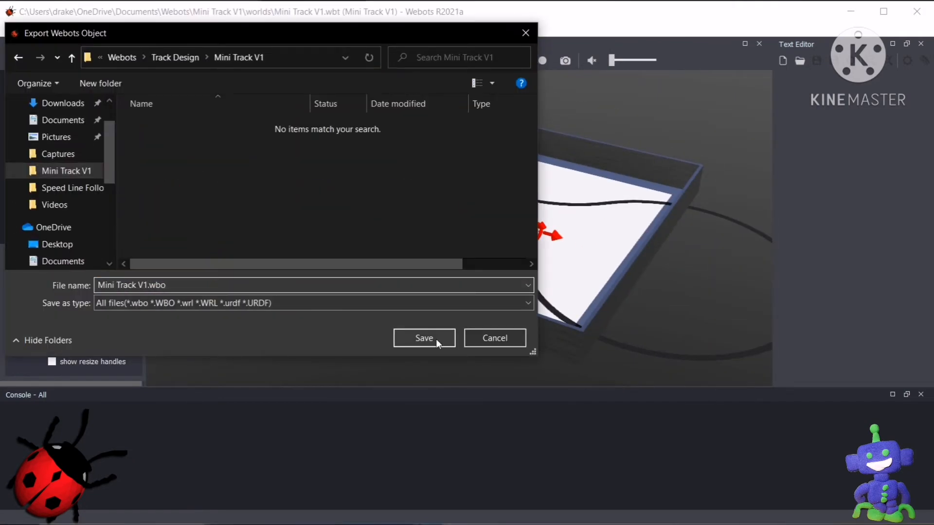
Export the track from Webots as Mini Track V1.wbo into the Track Design > Mini Track V1 folder.
click(423, 338)
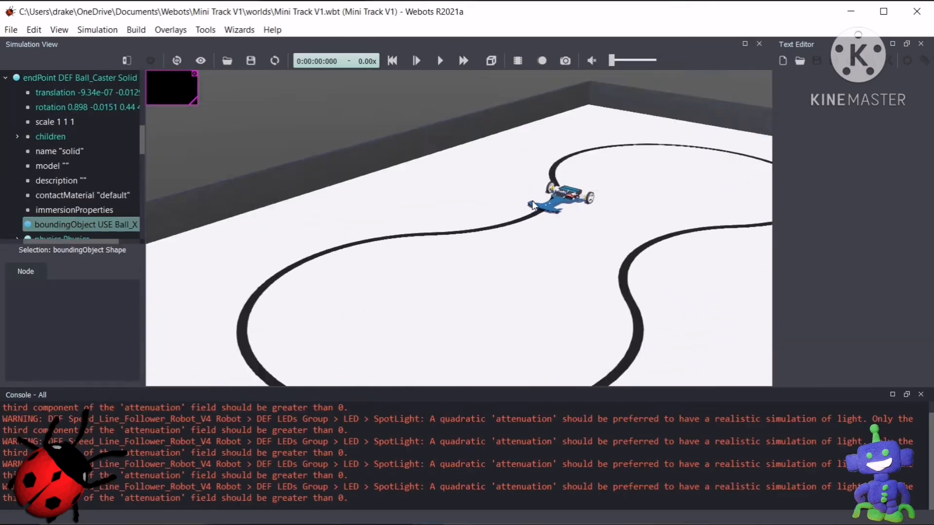
Clear the console and create a new robot controller named SLFR5.
right_click(510, 445)
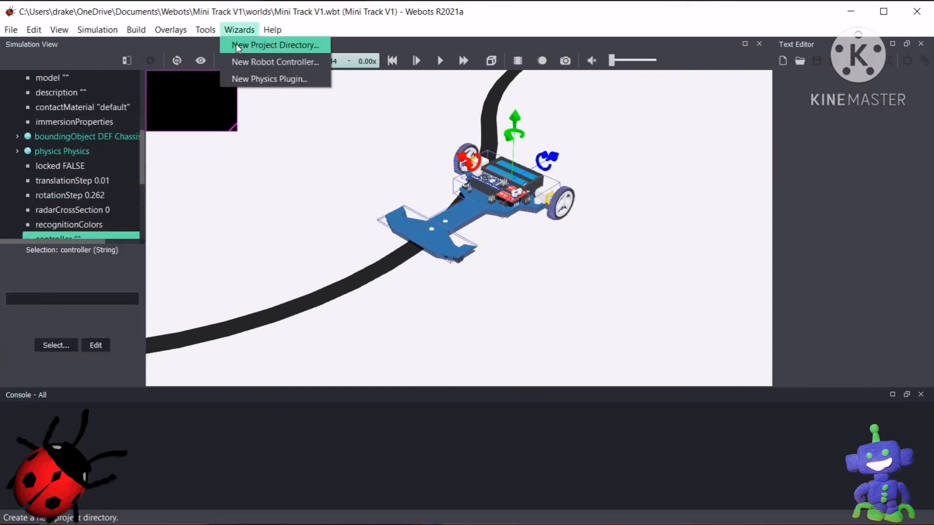
click(277, 60)
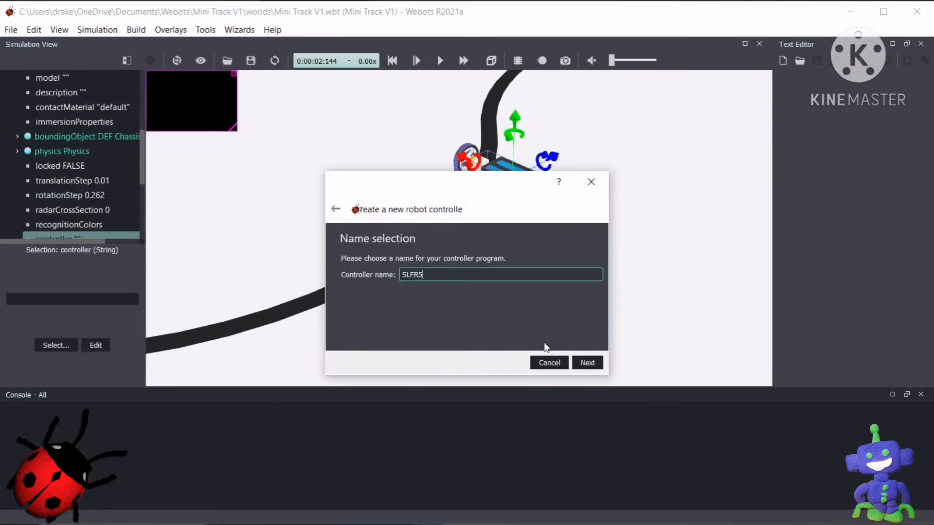
click(587, 362)
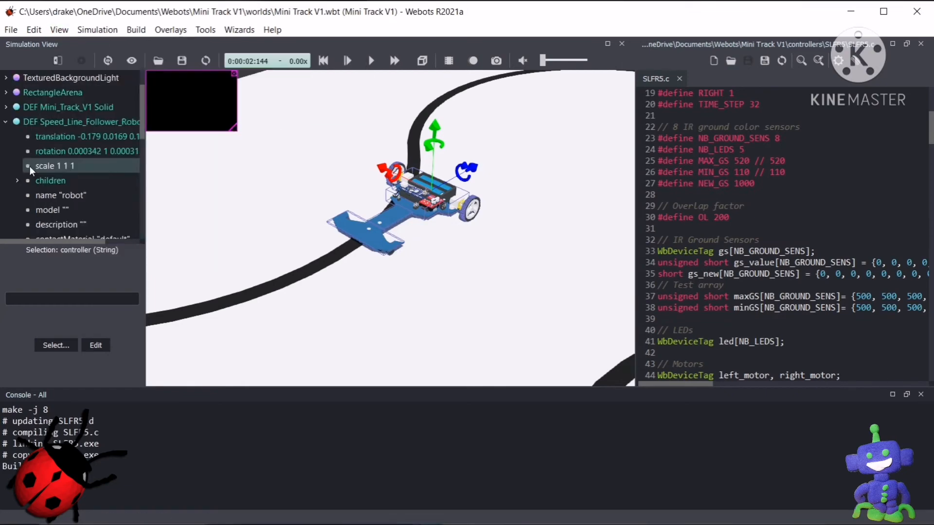
Assign the SLFR5 controller to the line follower robot and save the world.
click(56, 345)
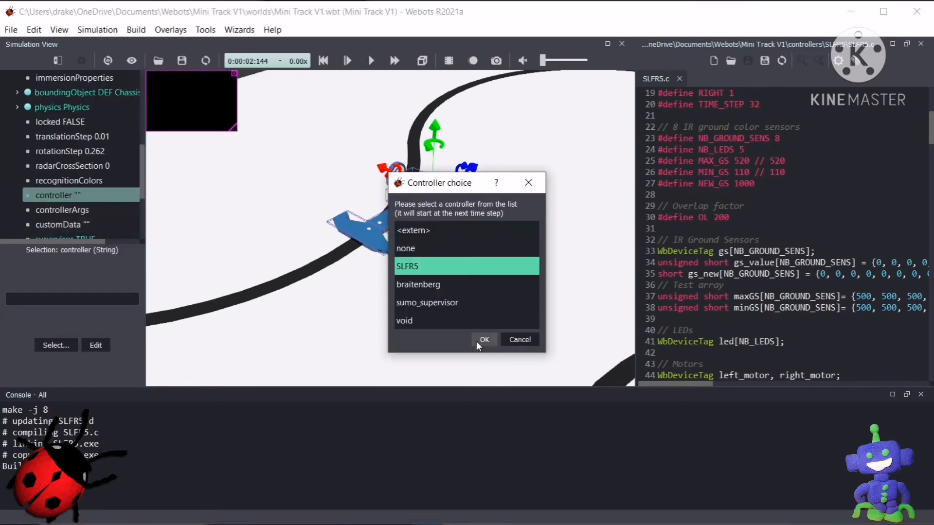
click(484, 340)
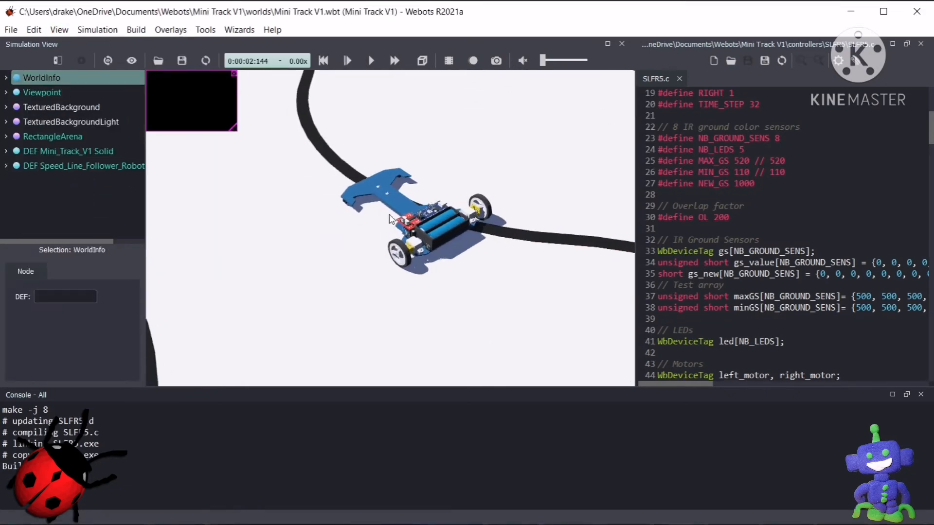
click(181, 62)
click(539, 306)
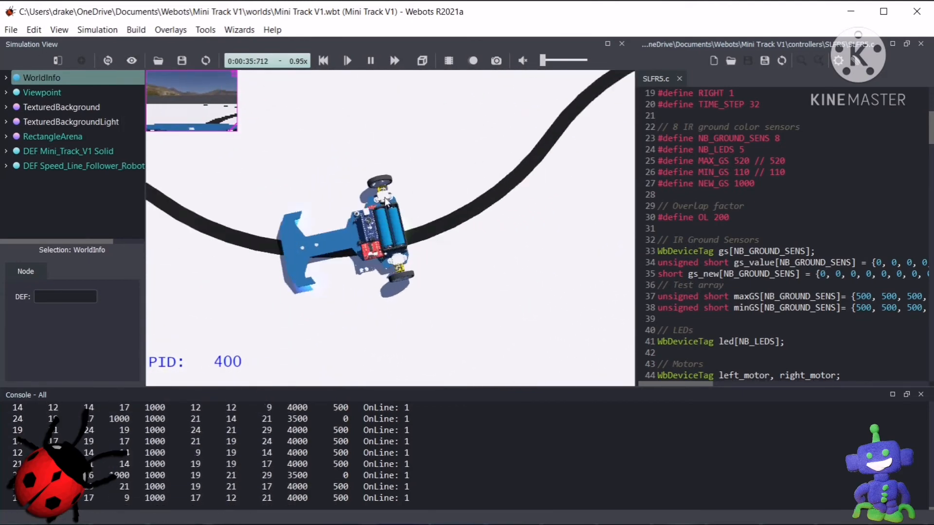
View the running simulation from the top and make the viewpoint follow the robot with a tracking shot.
click(132, 61)
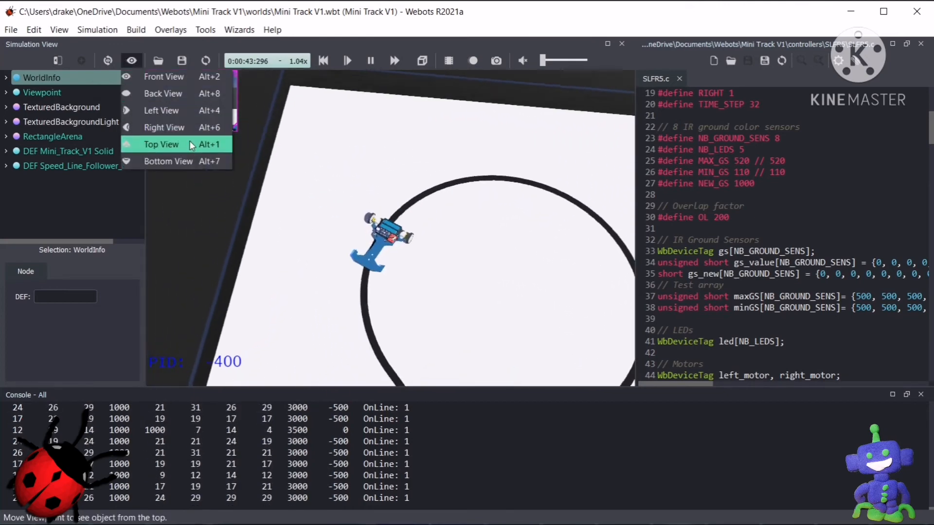
click(193, 142)
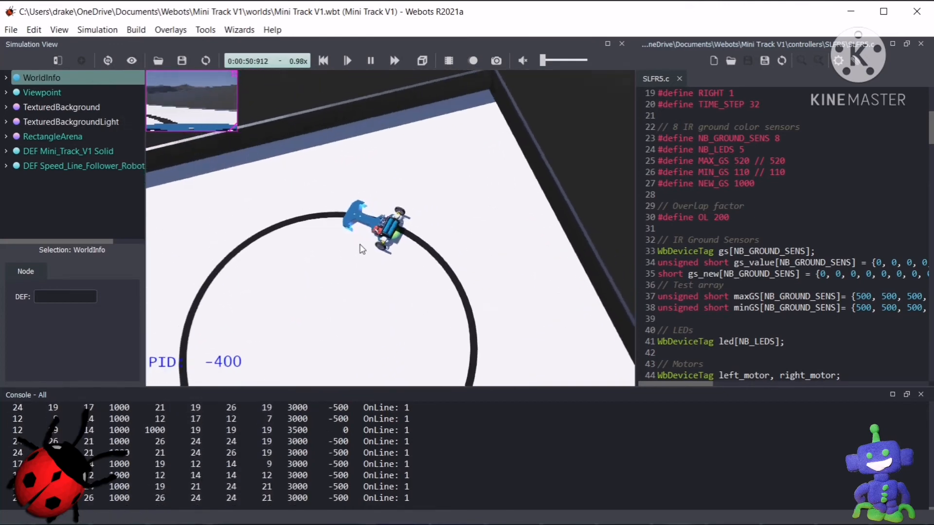
click(375, 239)
click(58, 29)
mouse_move(97, 60)
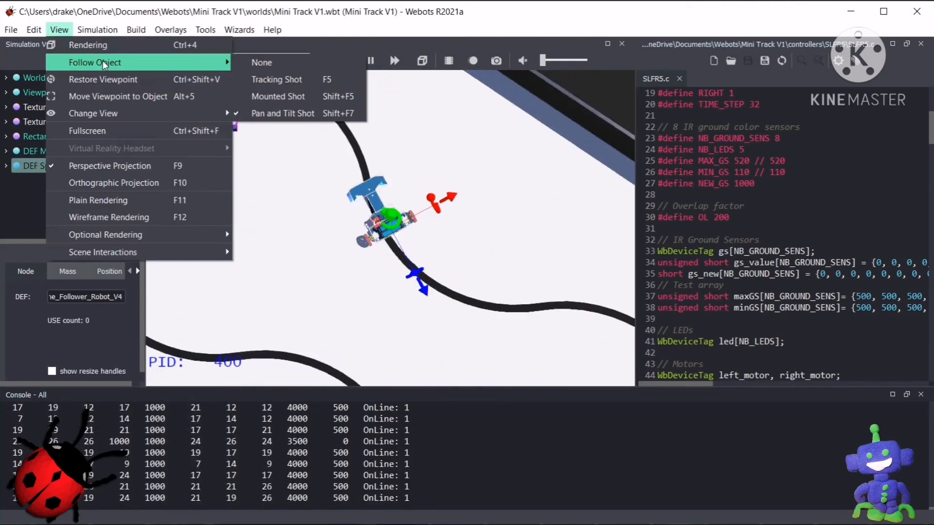
click(276, 85)
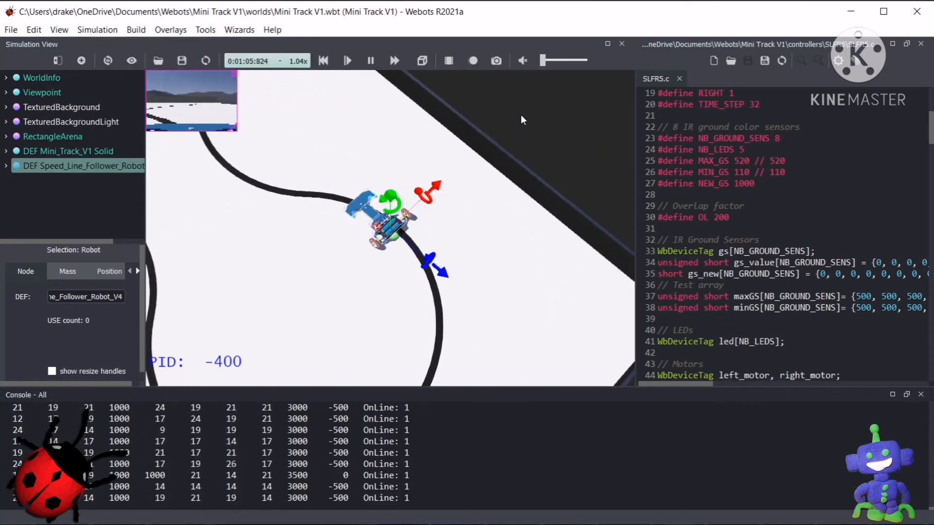
Examine from close behind how the robot follows the black line around the track.
click(523, 119)
scroll(390, 233, up, 6)
drag(390, 232, 380, 200)
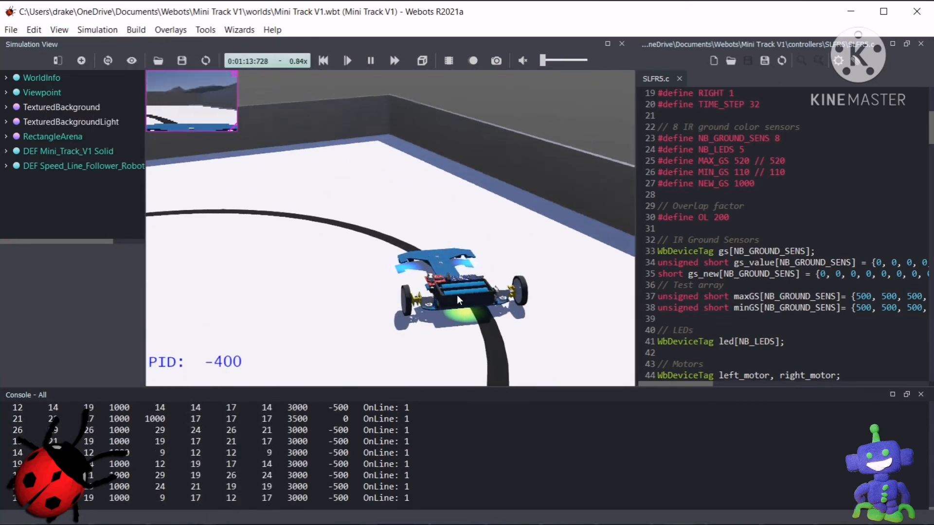
right_drag(459, 297, 554, 269)
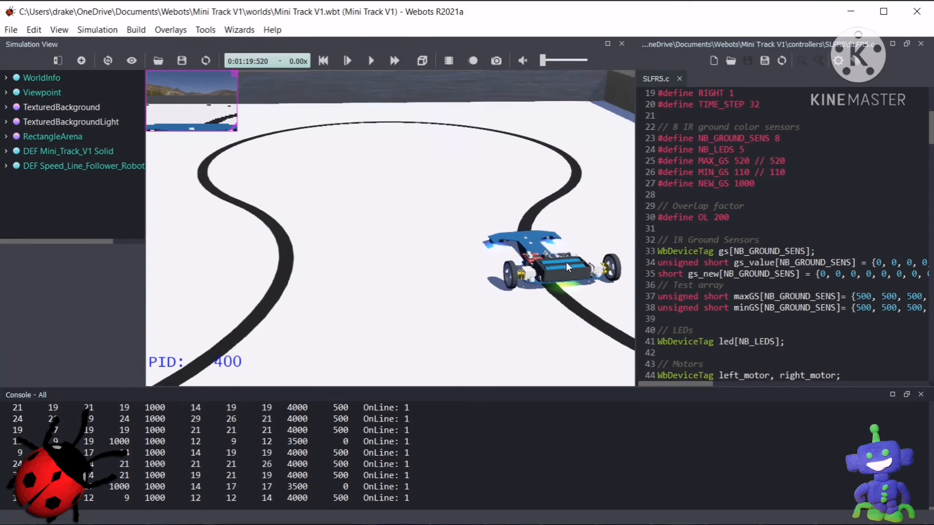
drag(567, 266, 573, 283)
right_drag(573, 283, 418, 273)
scroll(419, 273, up, 4)
drag(427, 321, 399, 270)
scroll(443, 314, up, 2)
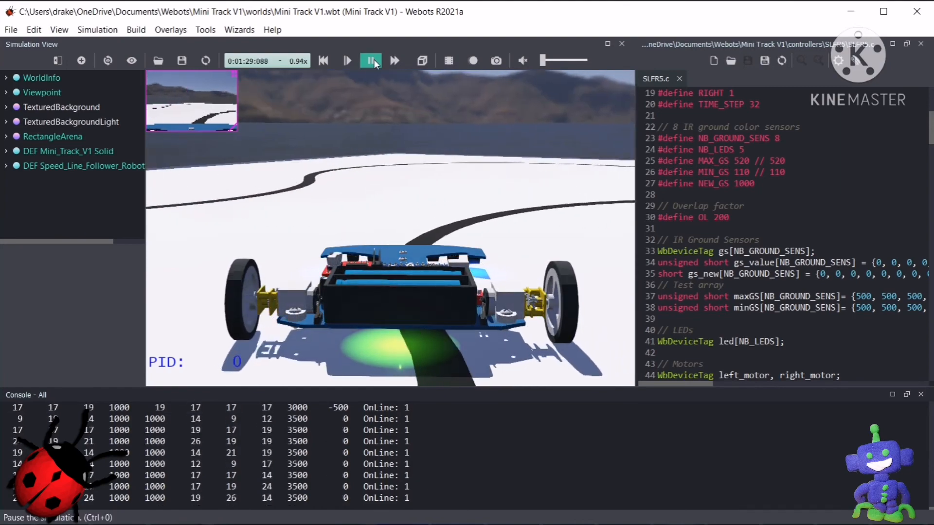
Pause the simulation and reset it to its starting state.
click(374, 59)
scroll(409, 243, down, 3)
click(324, 60)
Import the BitRate and DrakerDG goal objects into the world.
click(82, 60)
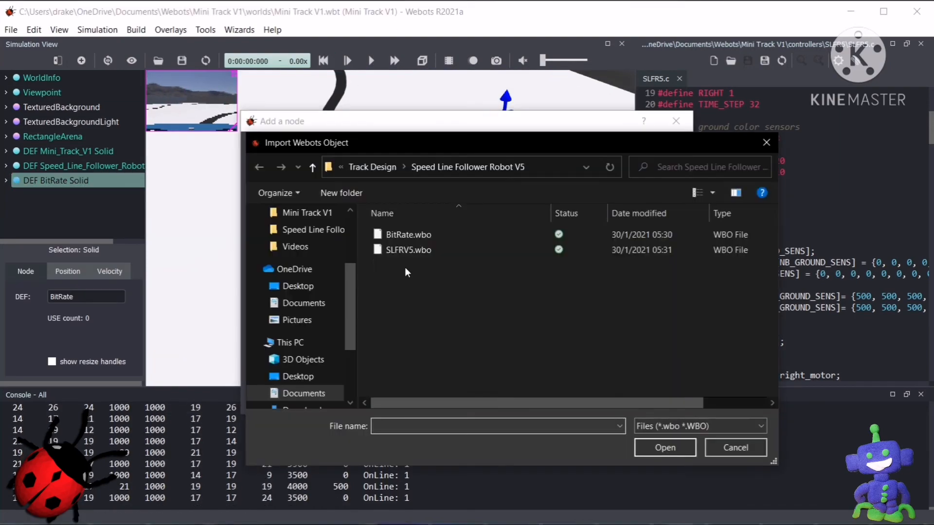
click(664, 446)
Select the line follower robot and make the viewpoint follow it with a tracking shot.
drag(343, 258, 387, 317)
click(457, 297)
click(60, 29)
mouse_move(164, 69)
click(278, 80)
click(387, 317)
Run the simulation with the goal and mascot on the track and reset it to its starting state.
right_drag(441, 305, 399, 253)
drag(381, 307, 381, 302)
click(371, 60)
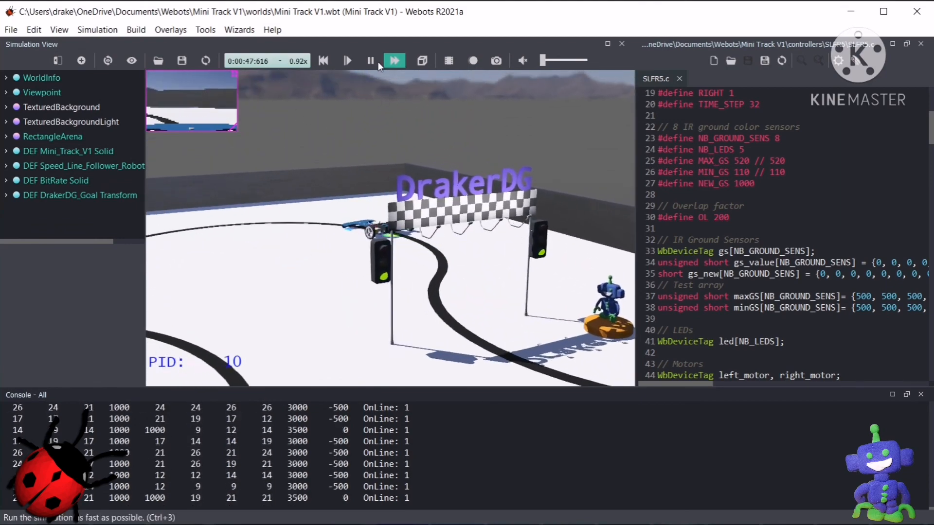
click(323, 61)
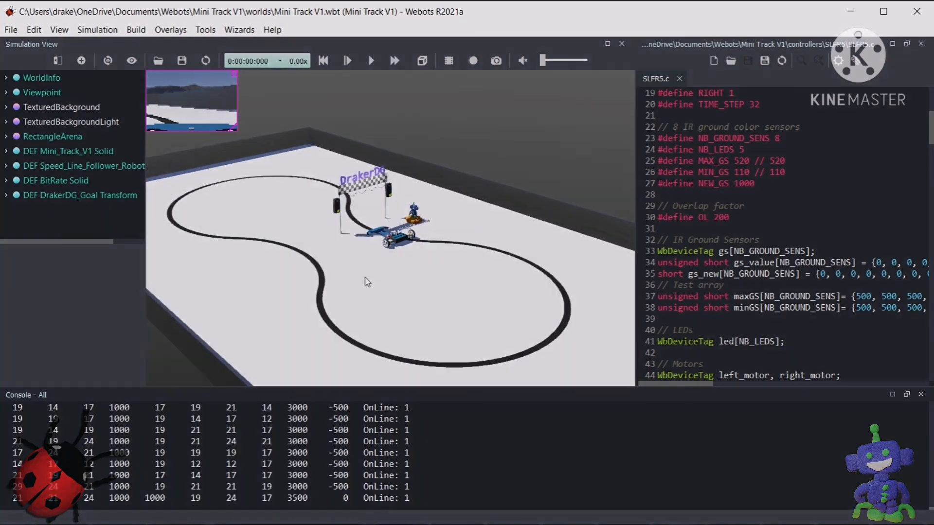